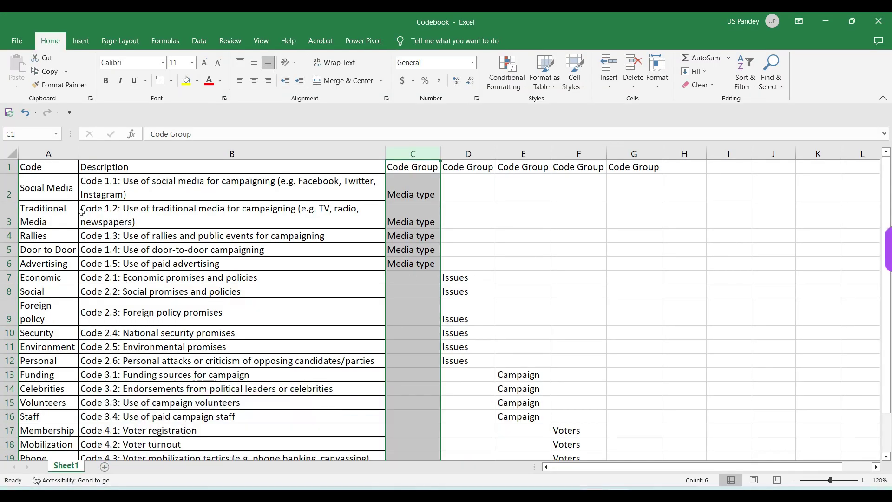
Review the codebook headings Code, Description and the Code Group columns across row 1.
left_click(49, 167)
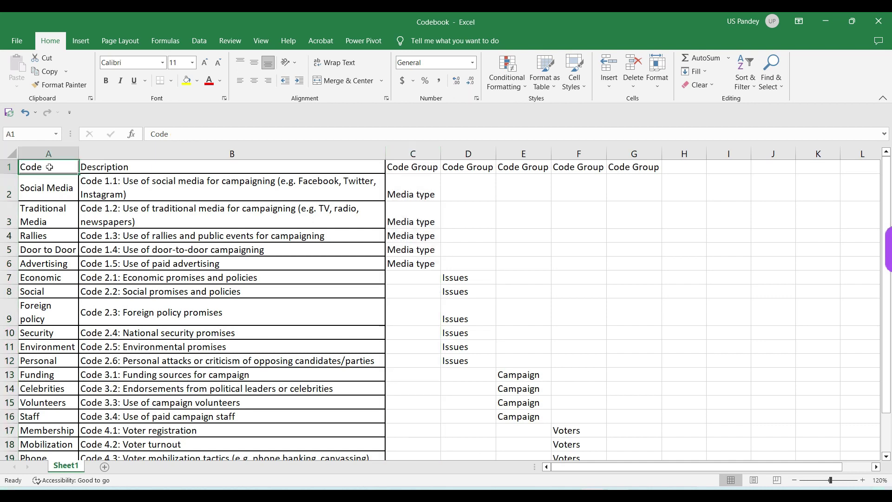
left_click(139, 166)
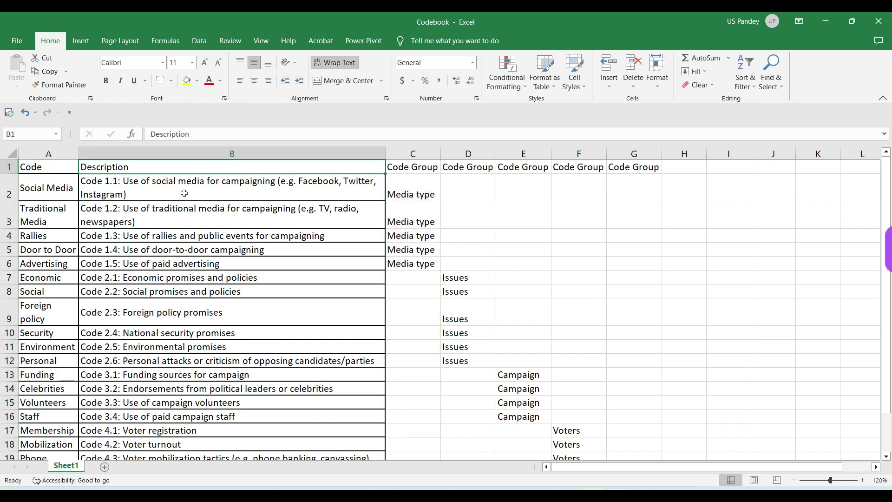
left_click(456, 168)
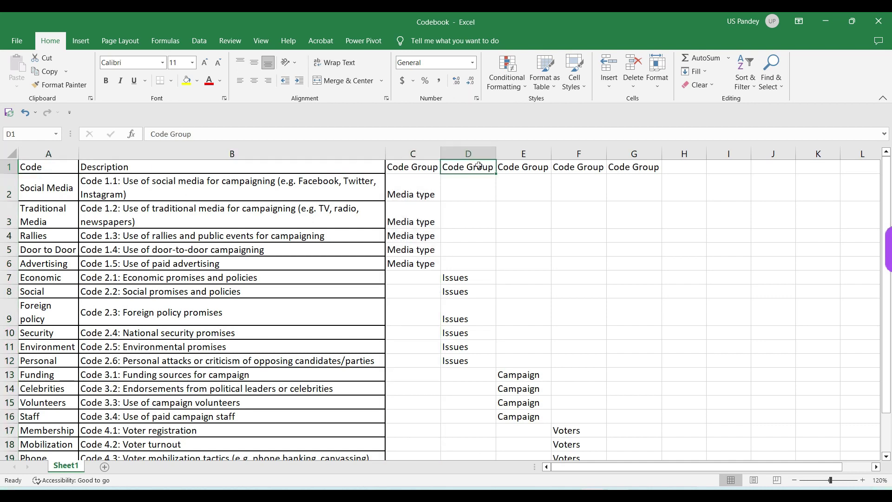
left_click(523, 167)
left_click(579, 167)
left_click(632, 167)
Recheck the headings from Code through the last Code Group column, scrolling the sheet.
left_click(38, 169)
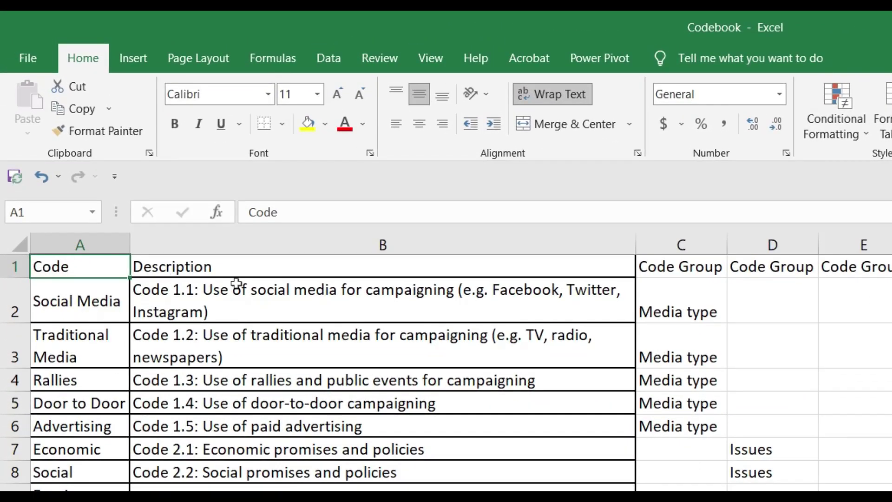
left_click(245, 270)
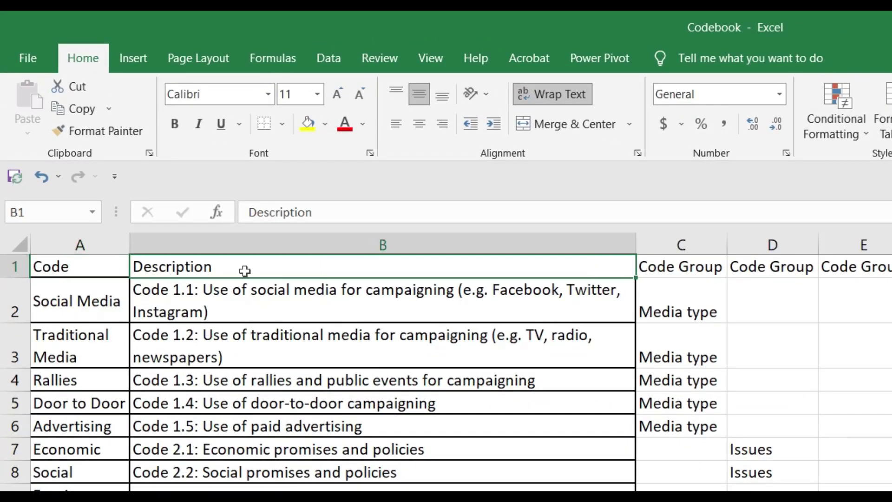
left_click(700, 272)
left_click(772, 264)
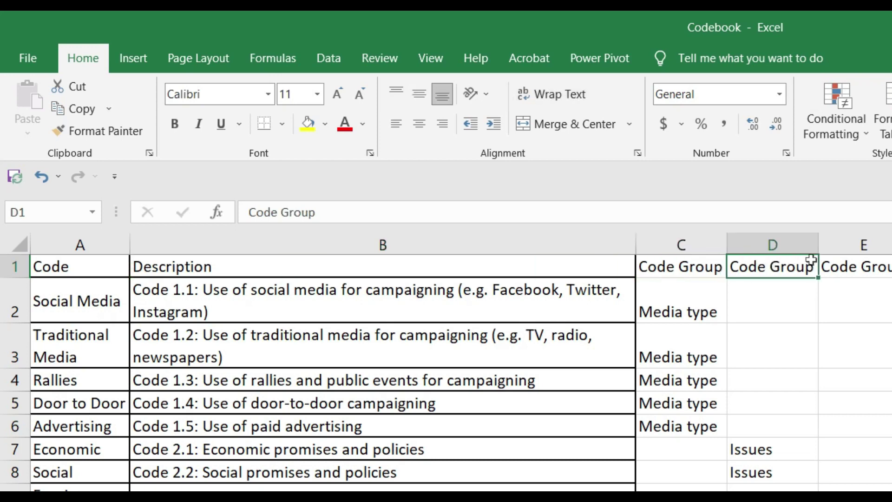
left_click(868, 276)
key("Right")
key("Right")
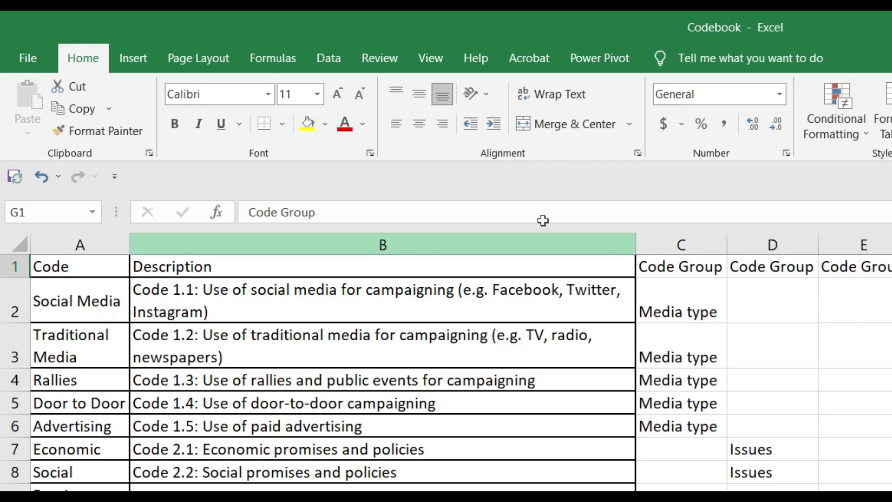
scroll(171, 414, "down", 4)
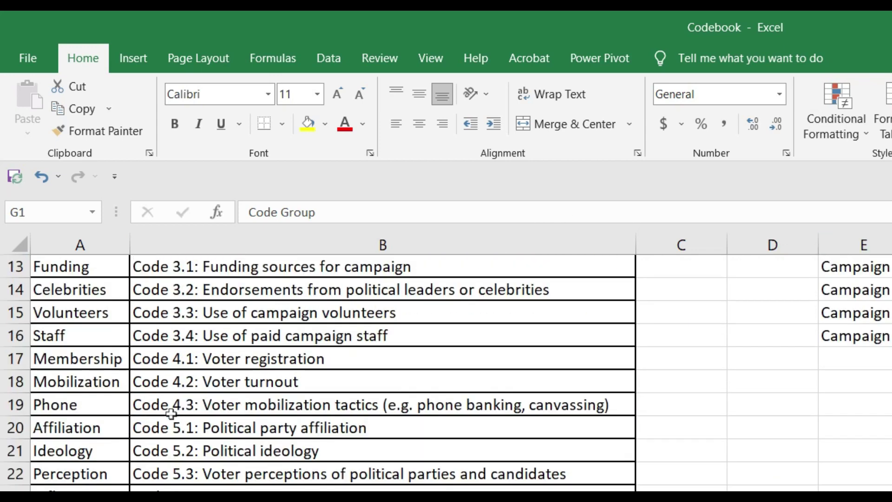
scroll(171, 413, "up", 4)
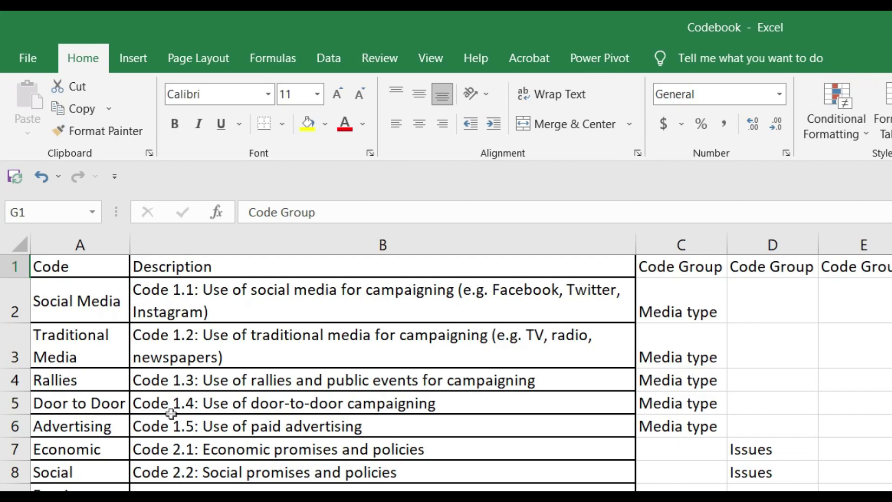
scroll(171, 414, "down", 2)
scroll(176, 409, "up", 2)
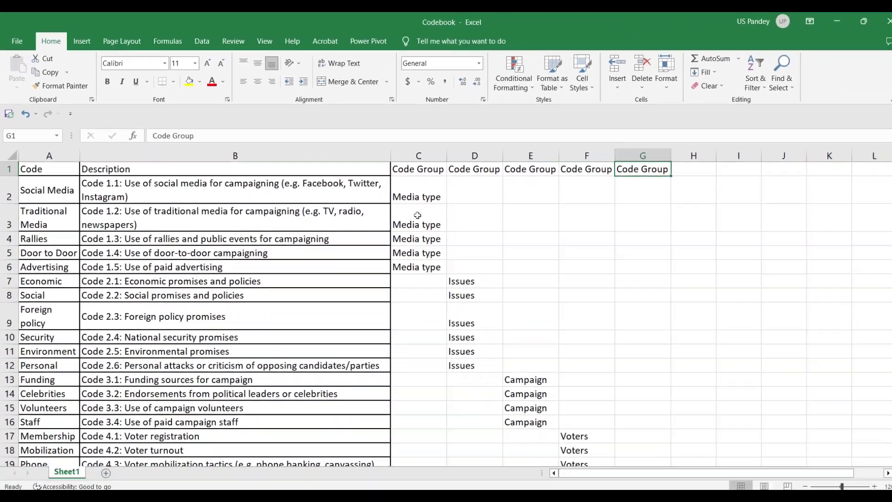
scroll(413, 278, "down", 2)
scroll(414, 278, "up", 2)
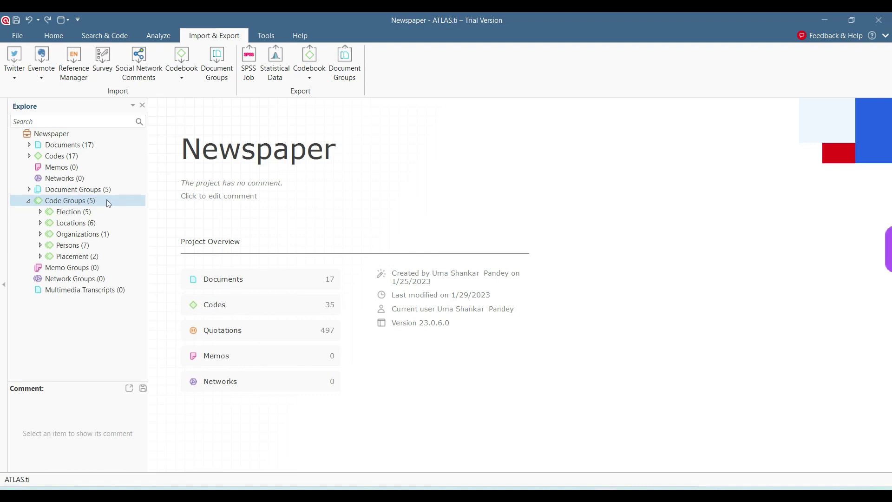
left_click(29, 156)
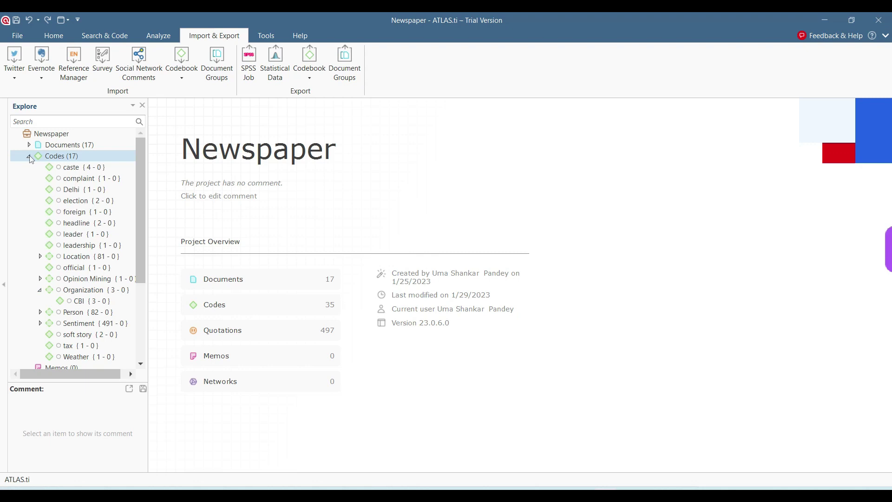
left_click(29, 156)
left_click(30, 157)
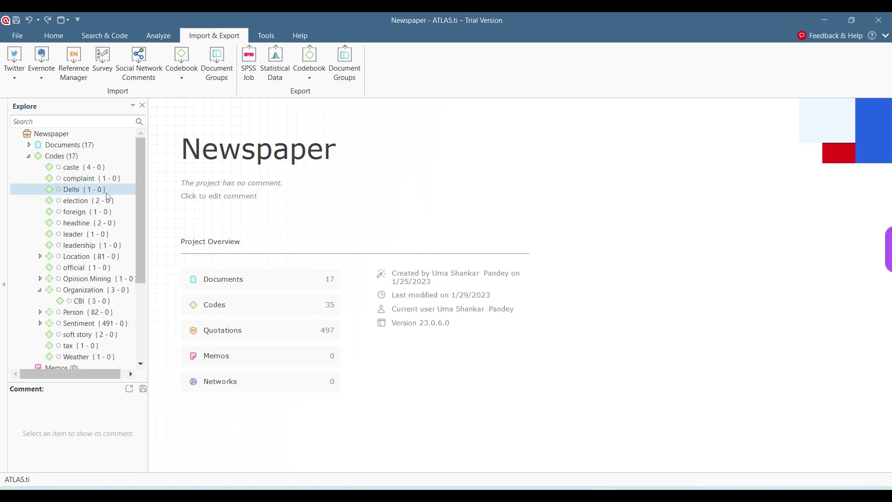
scroll(108, 197, "down", 2)
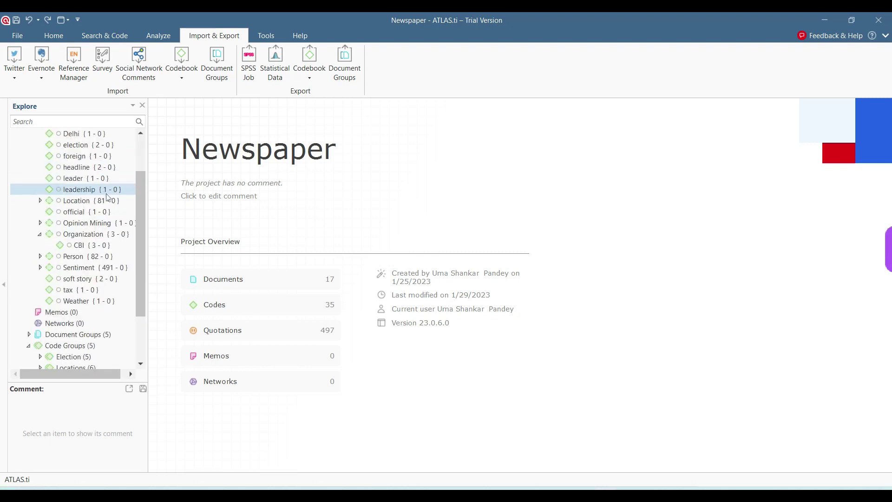
scroll(107, 198, "down", 1)
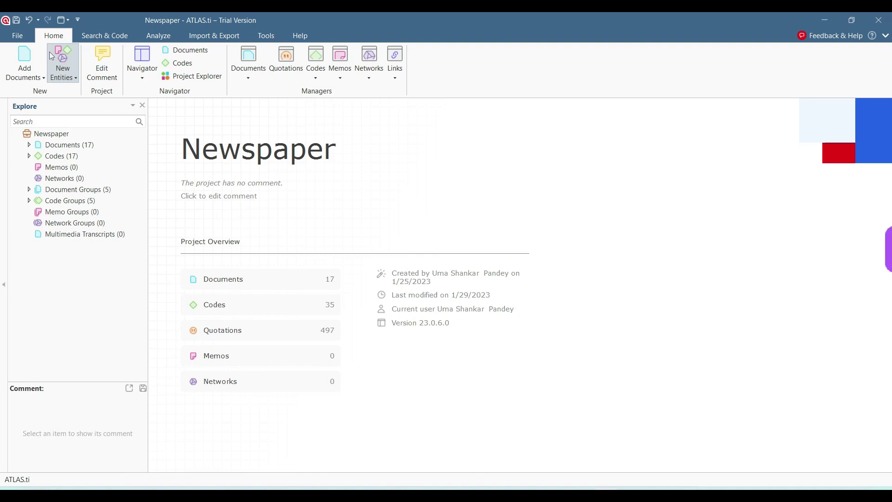
Import Codebook.xlsx into the Newspaper project as an Excel codebook.
left_click(213, 33)
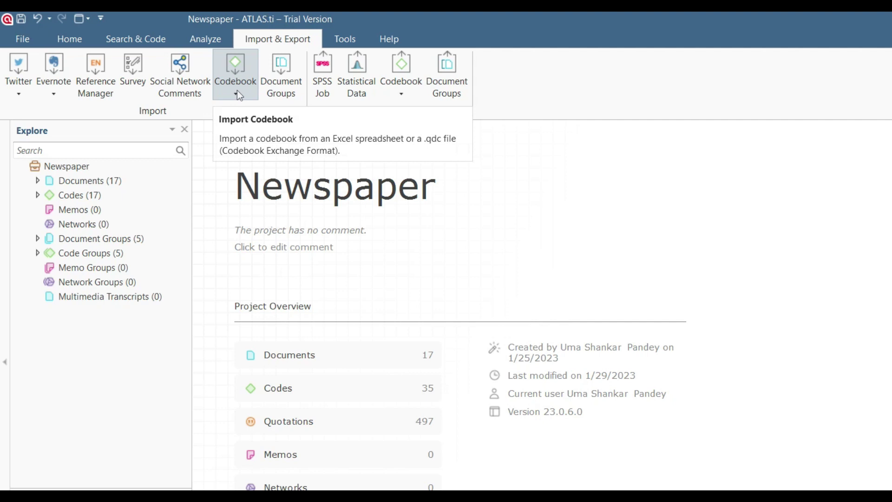
left_click(237, 92)
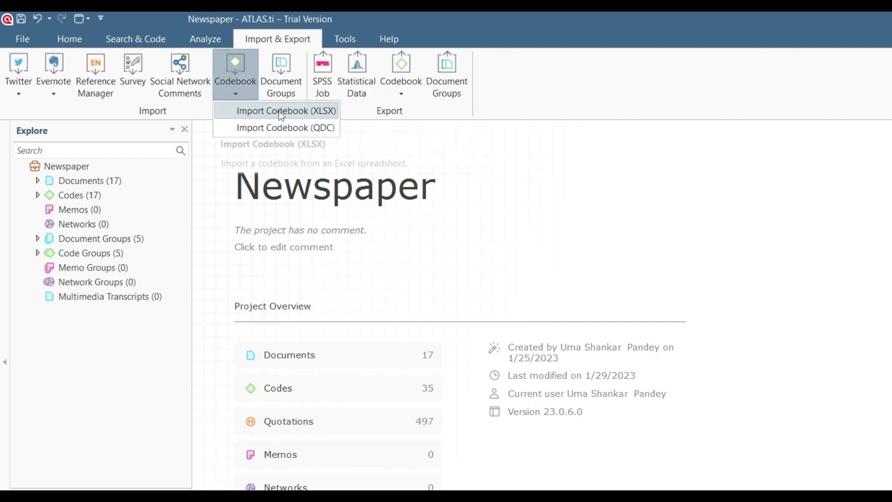
left_click(291, 118)
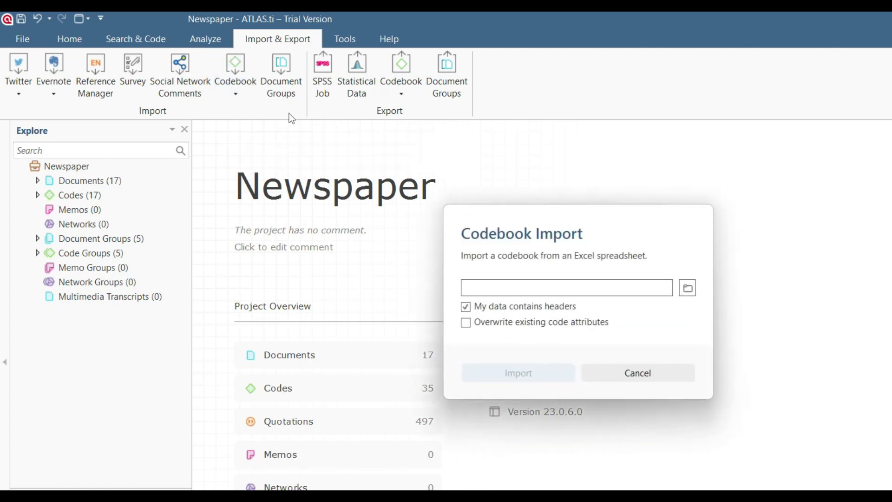
left_click(688, 292)
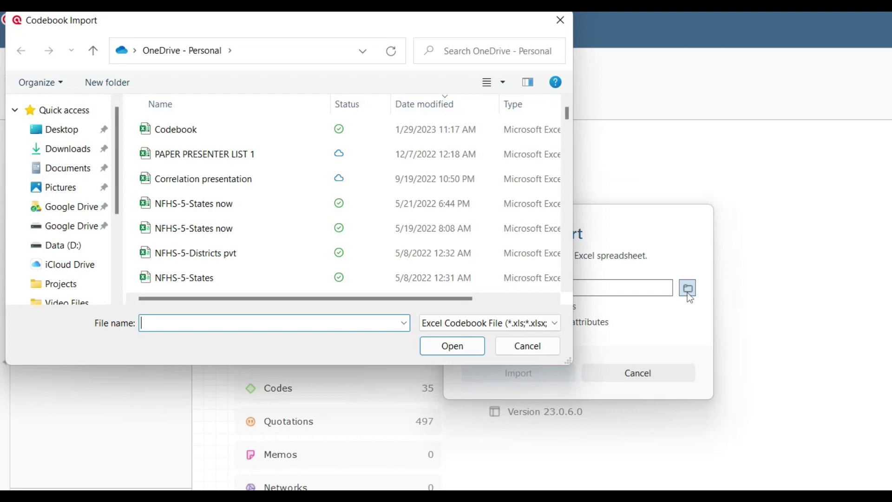
double_click(176, 129)
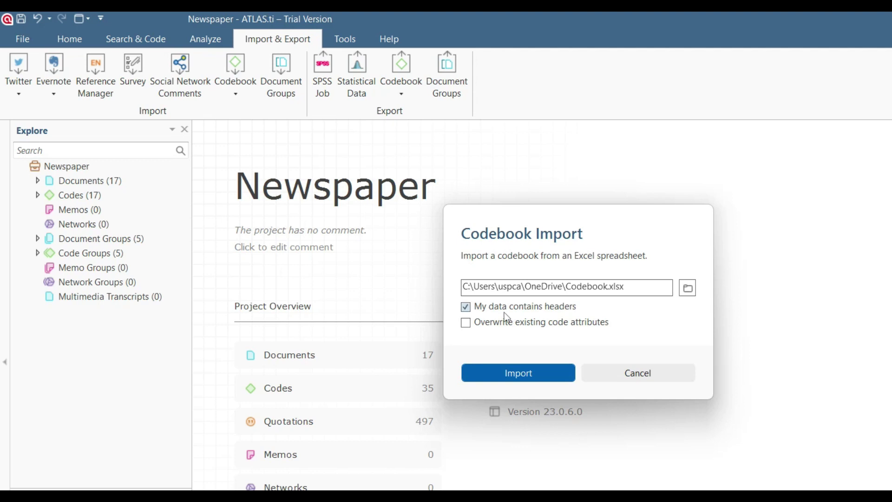
left_click(535, 375)
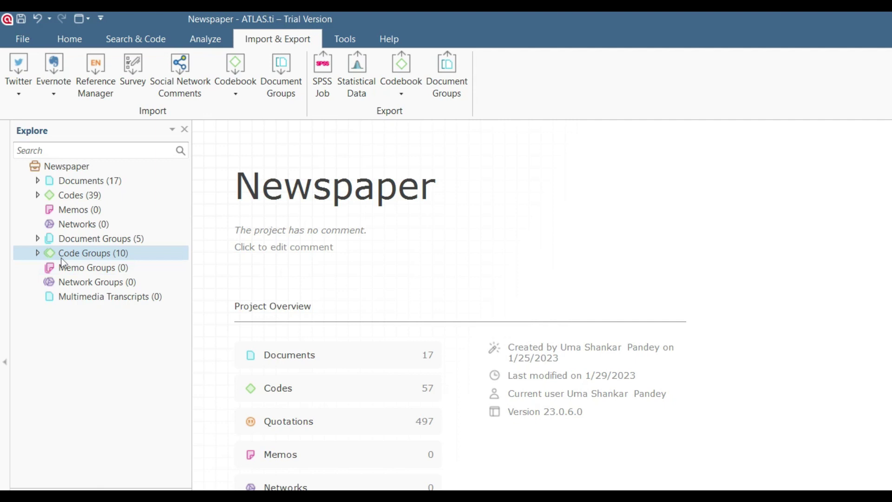
Expand Code Groups to inspect the Voters codes, then open the full Codes list.
left_click(38, 253)
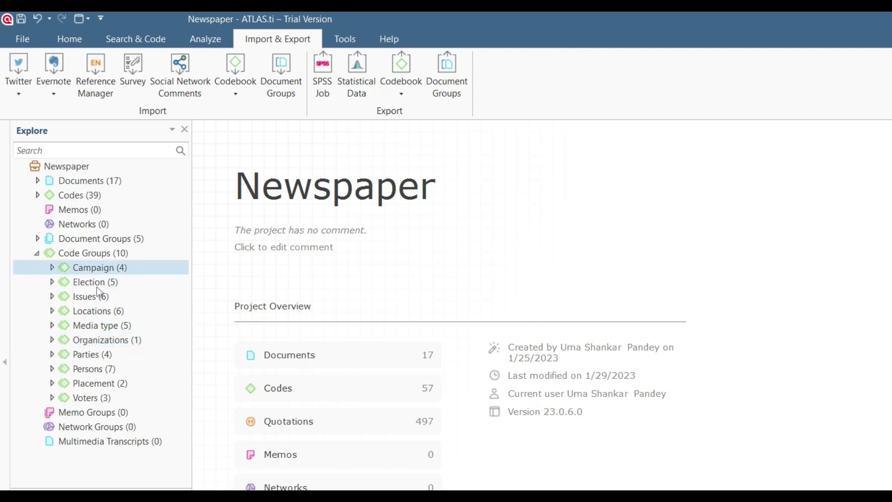
left_click(51, 398)
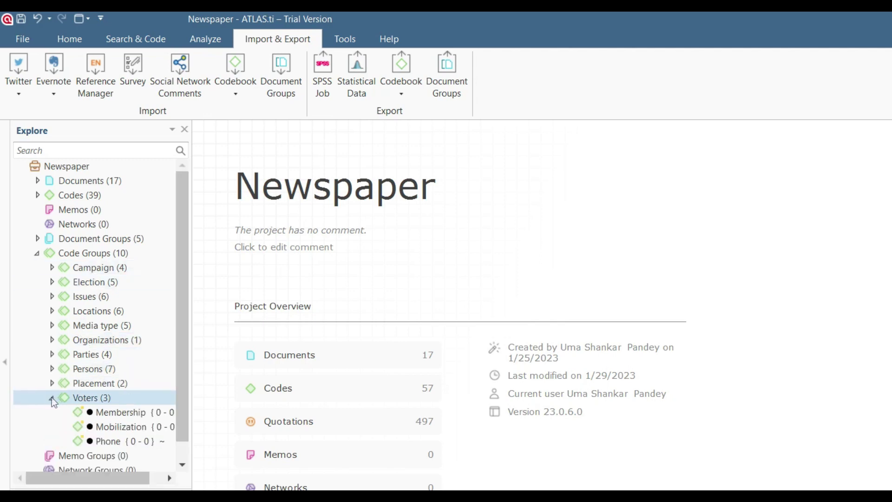
left_click(52, 397)
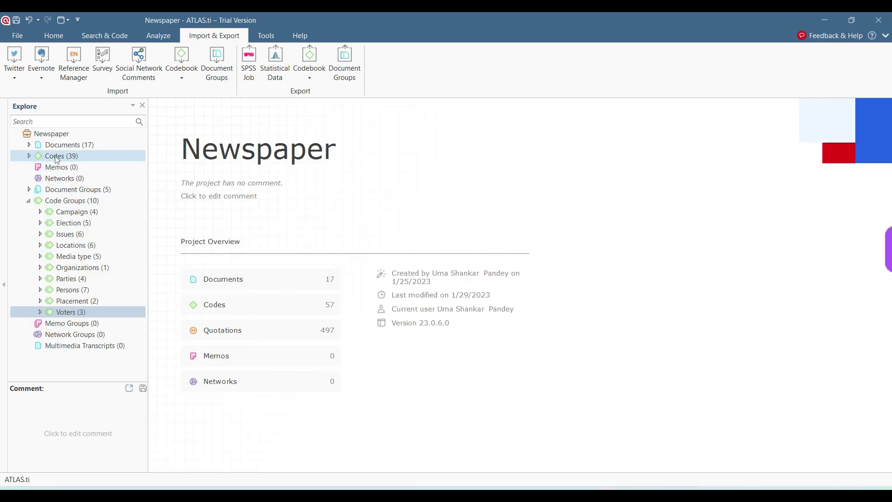
double_click(56, 158)
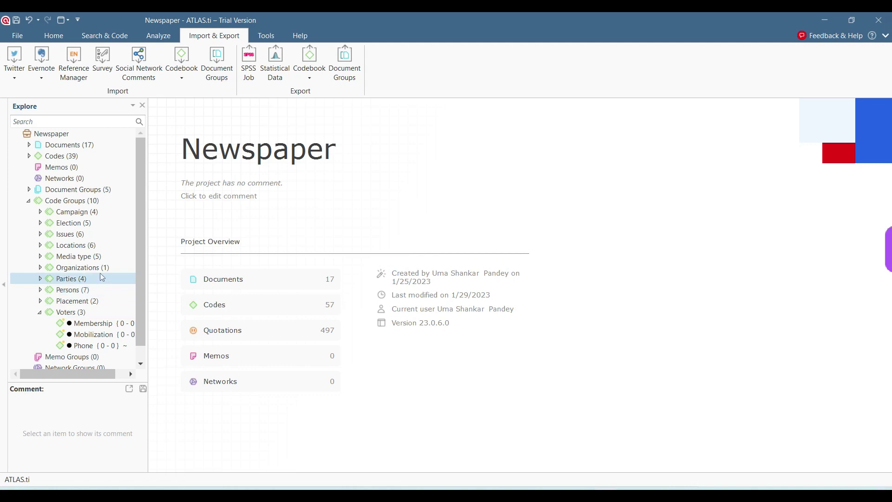
scroll(100, 273, "down", 1)
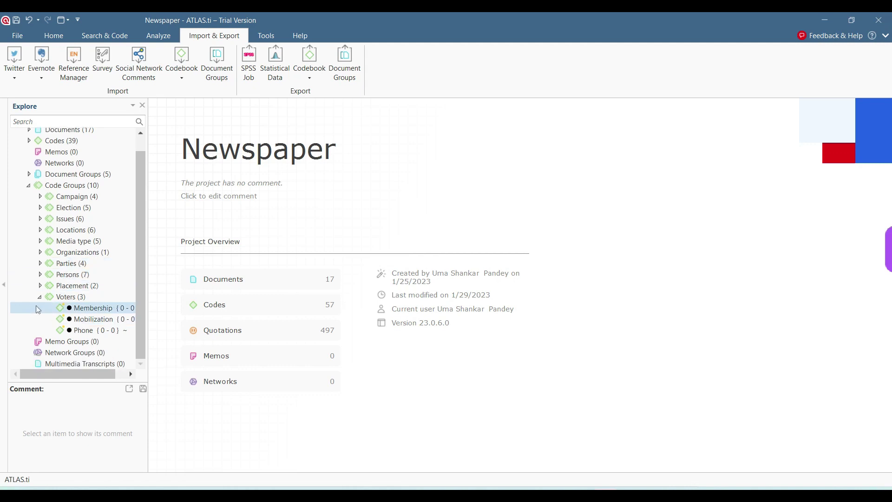
Colour the Voters codes Membership, Mobilization and Phone gray.
left_click_drag(91, 308, 85, 333)
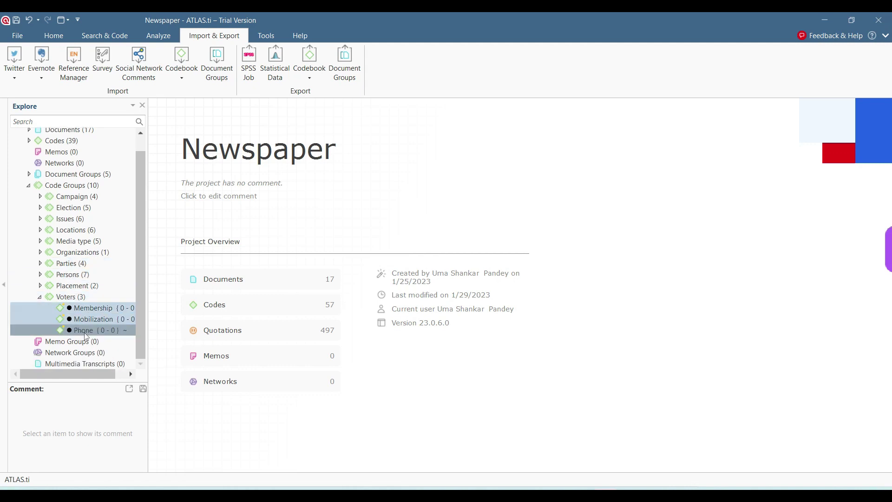
right_click(85, 333)
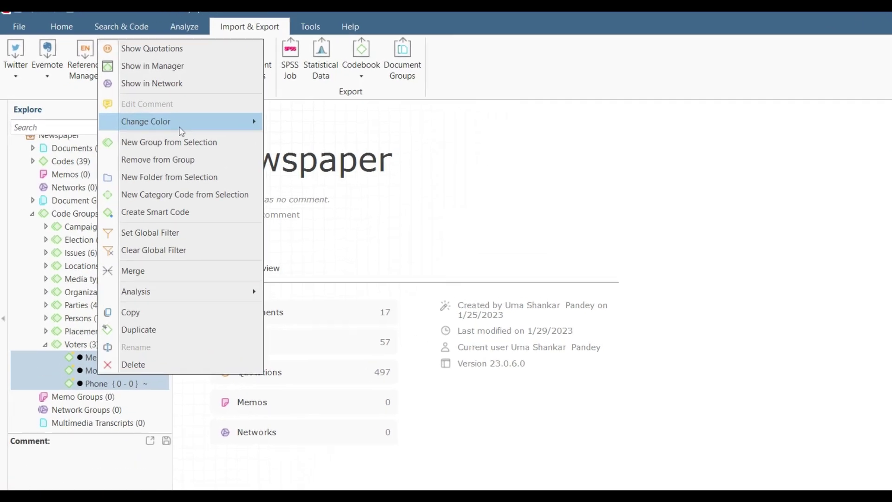
mouse_move(153, 119)
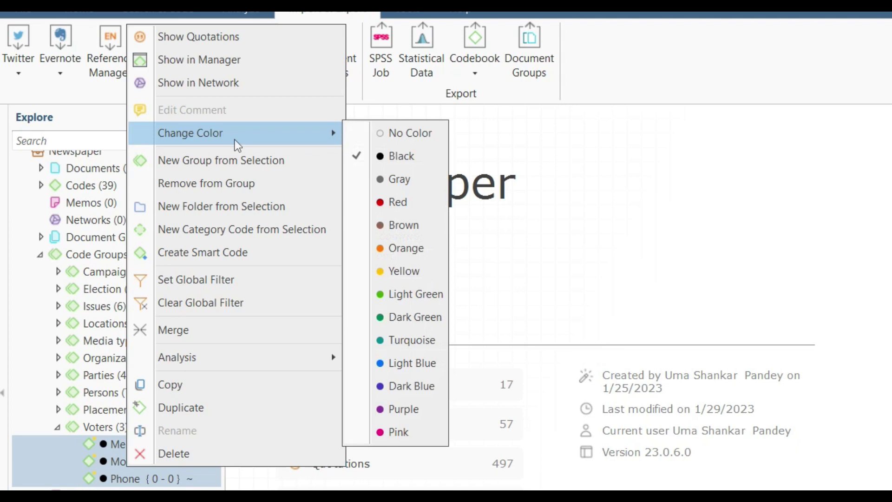
left_click(399, 179)
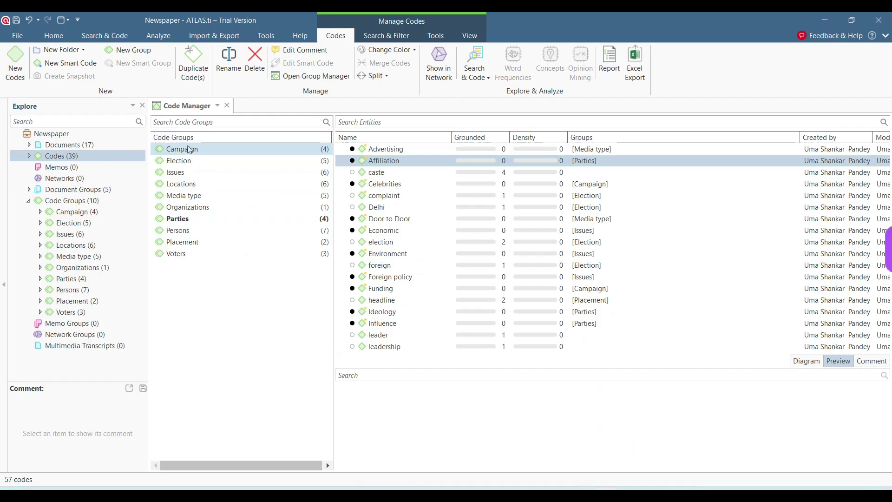
Colour the four Parties group codes yellow.
left_click(194, 220)
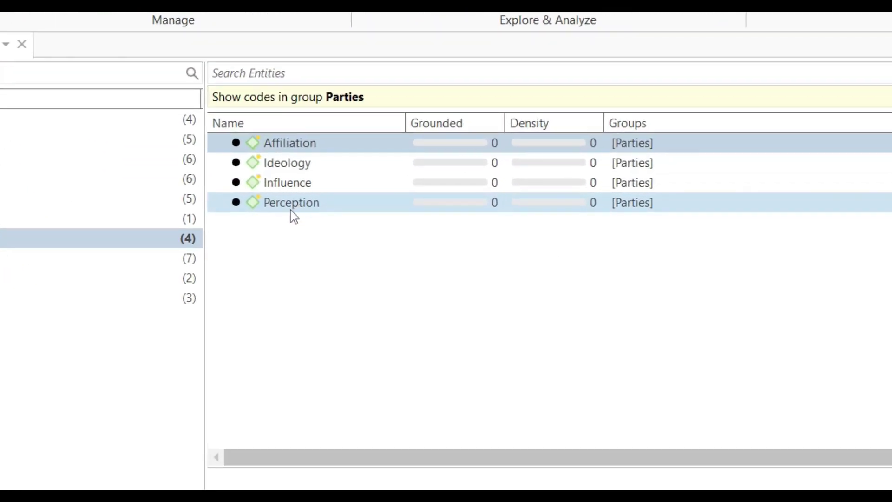
left_click(292, 209, "shift")
right_click(287, 204)
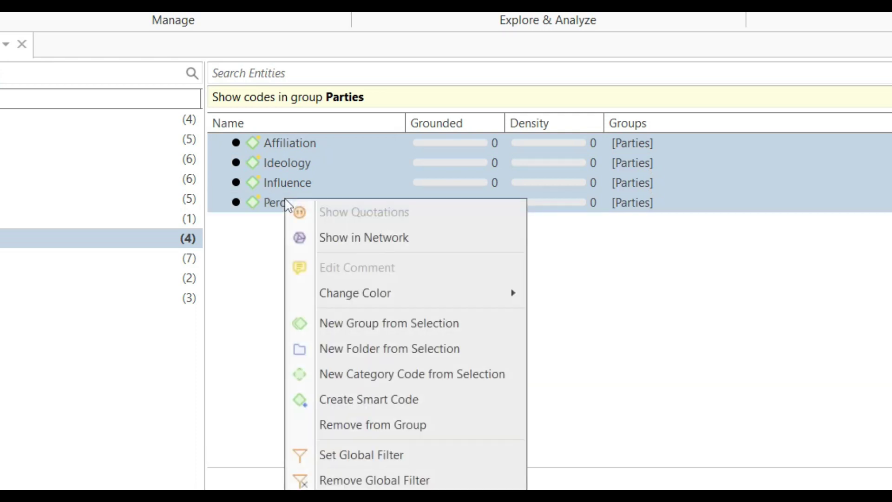
mouse_move(355, 292)
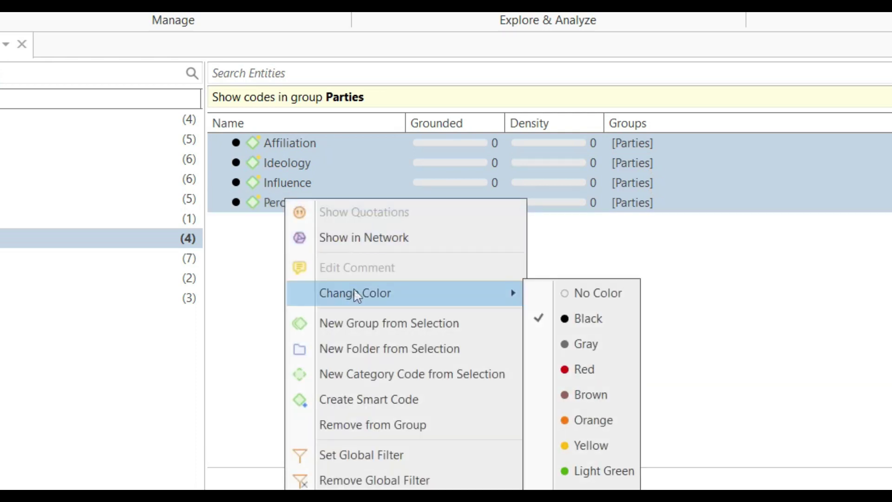
left_click(622, 446)
Colour all six Issues group codes pink.
left_click(181, 184)
left_click(176, 172)
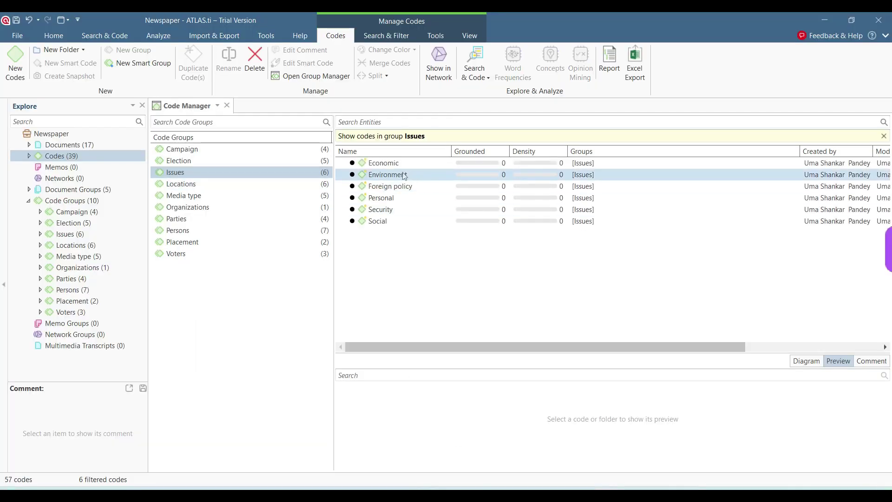
left_click(402, 163)
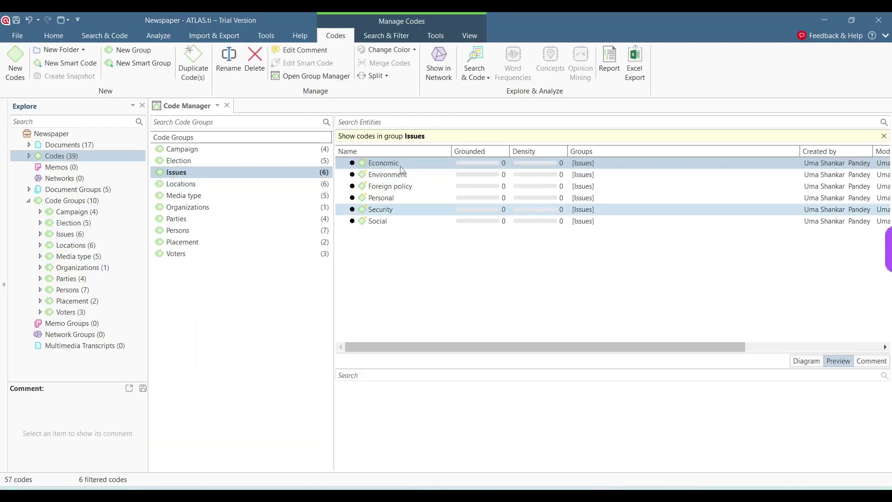
left_click(379, 222, "shift")
right_click(380, 201)
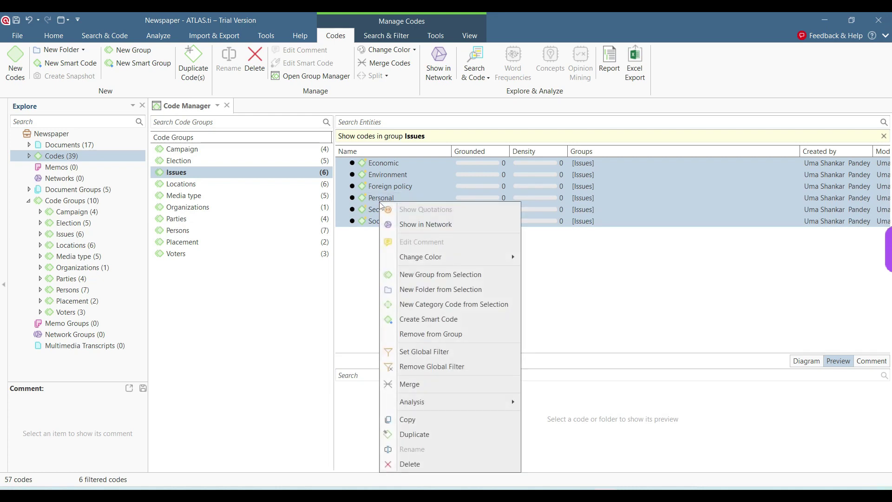
mouse_move(456, 258)
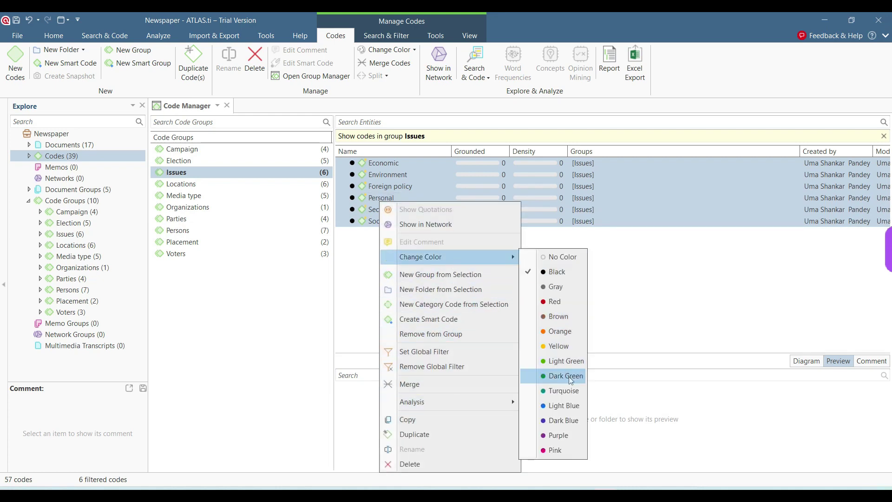
left_click(581, 451)
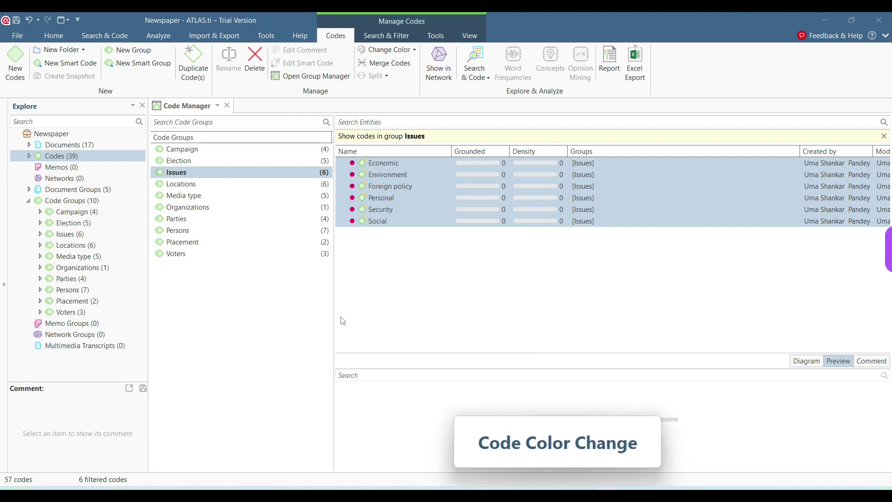
left_click(291, 195)
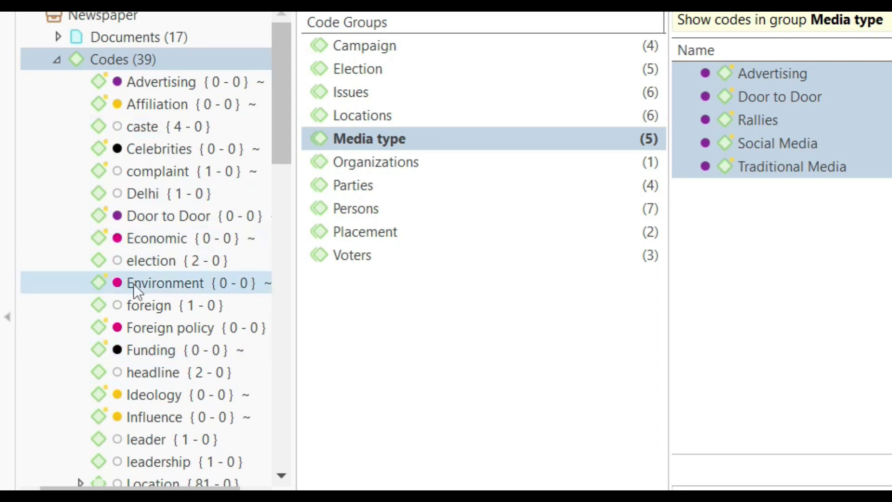
Clear the group filter, then filter the code list to the Voters group only.
scroll(133, 284, "down", 2)
scroll(133, 284, "down", 7)
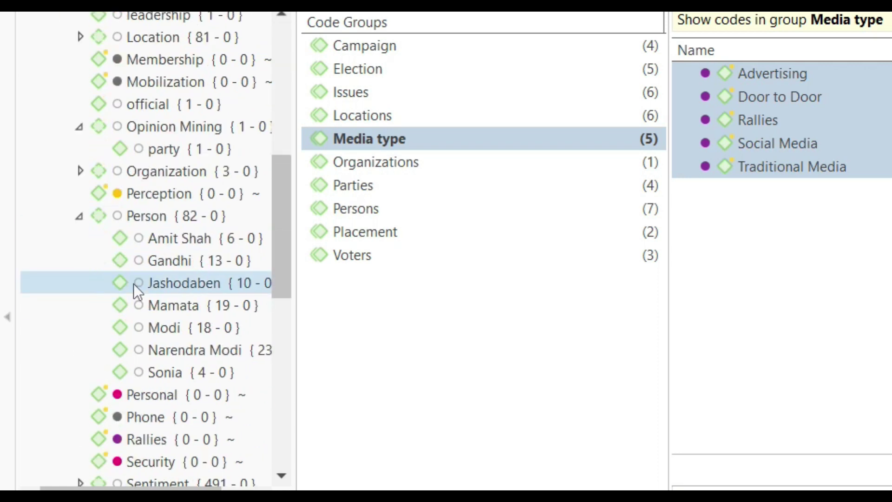
scroll(133, 284, "down", 4)
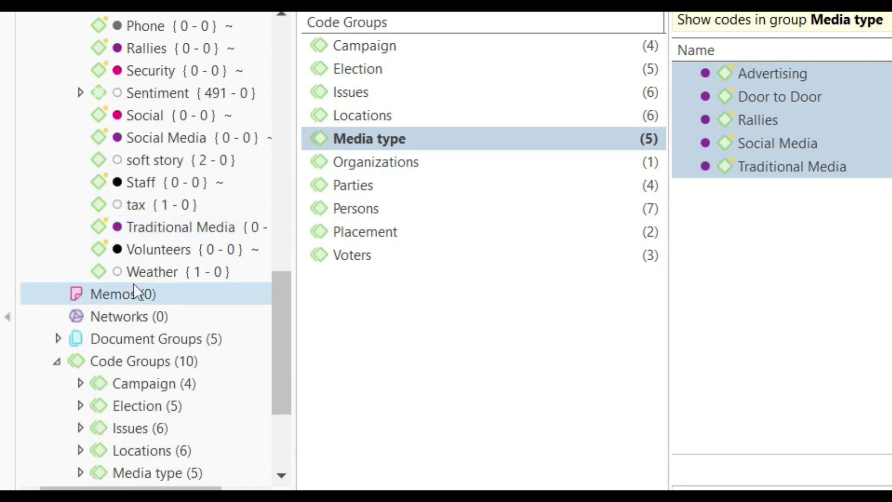
scroll(133, 284, "up", 13)
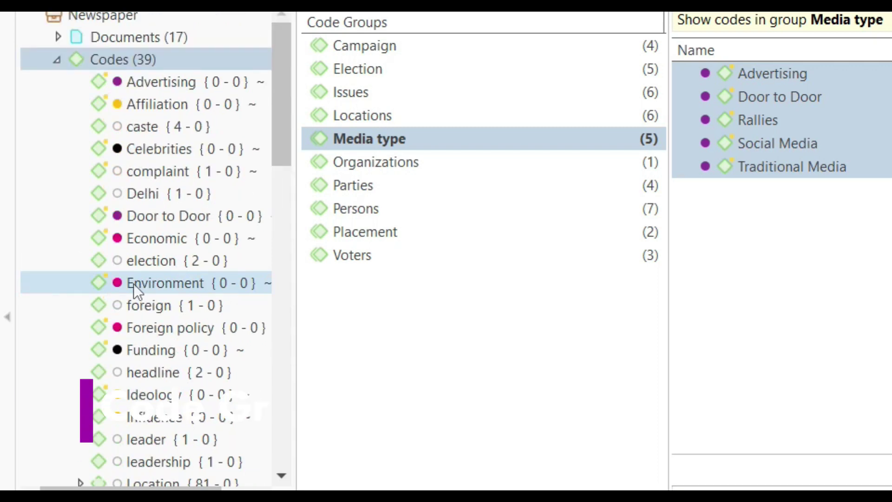
left_click(485, 358)
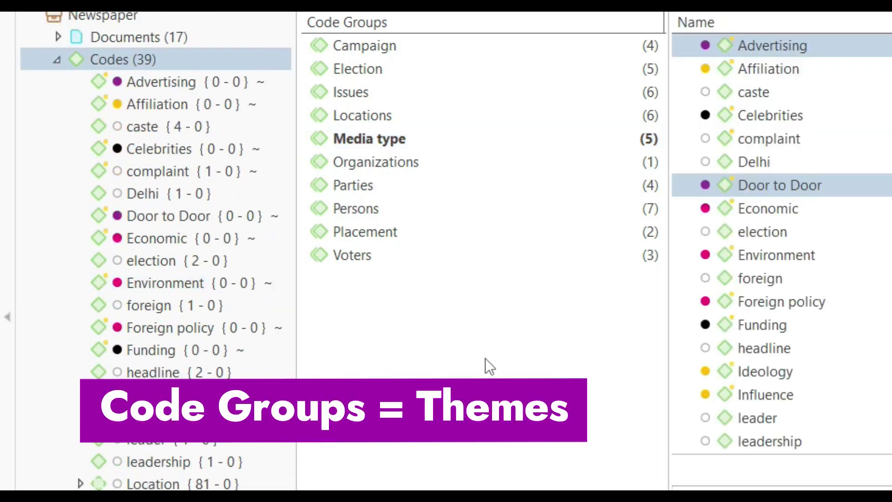
left_click(389, 254)
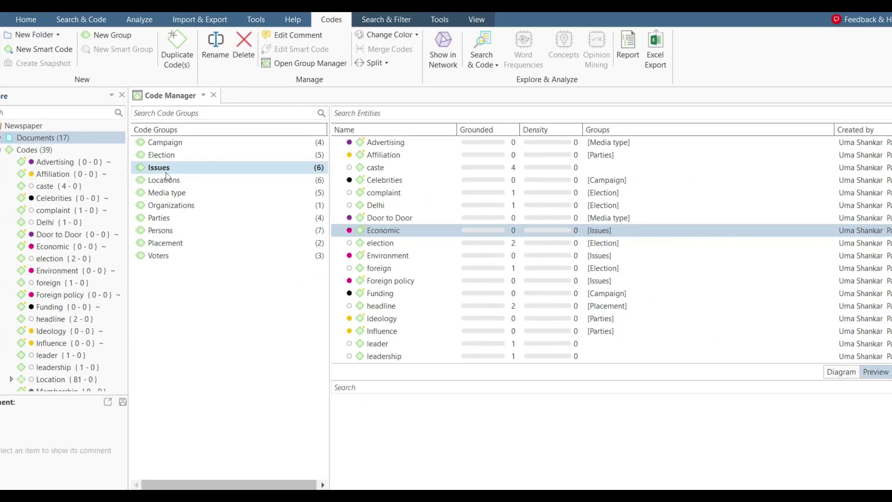
Preview the Celebrities, Advertising, Media type and Delhi codes.
left_click(370, 181)
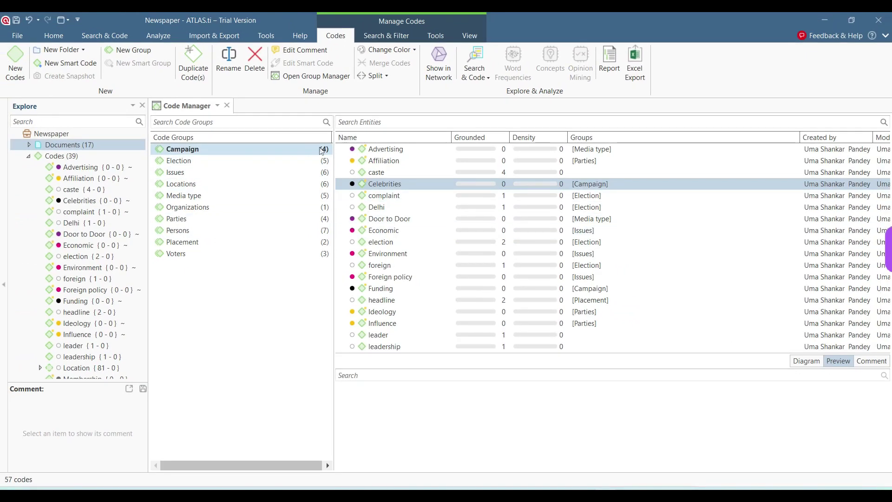
left_click(369, 149)
left_click(241, 195)
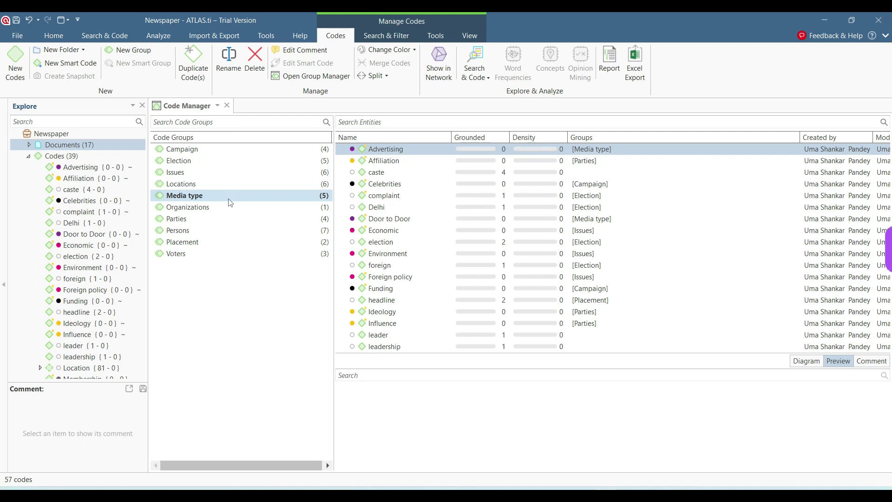
left_click(382, 208)
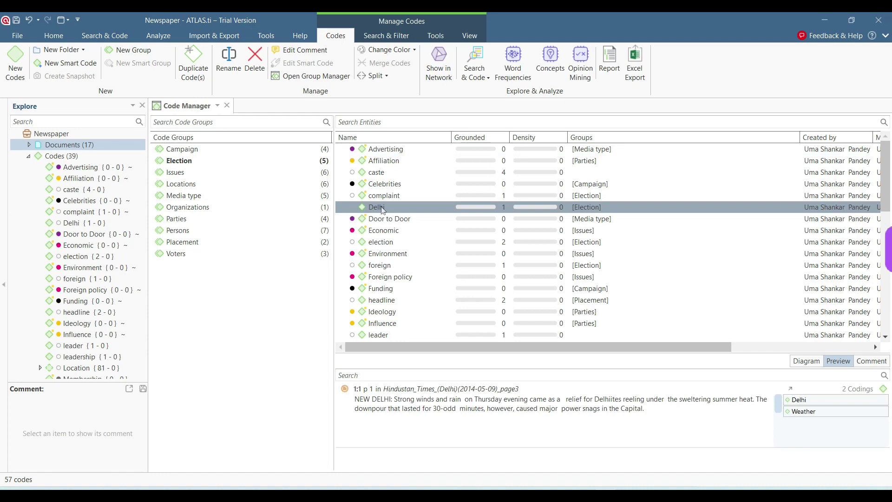
Select the caste, election and Delhi codes together.
left_click(382, 173, "ctrl")
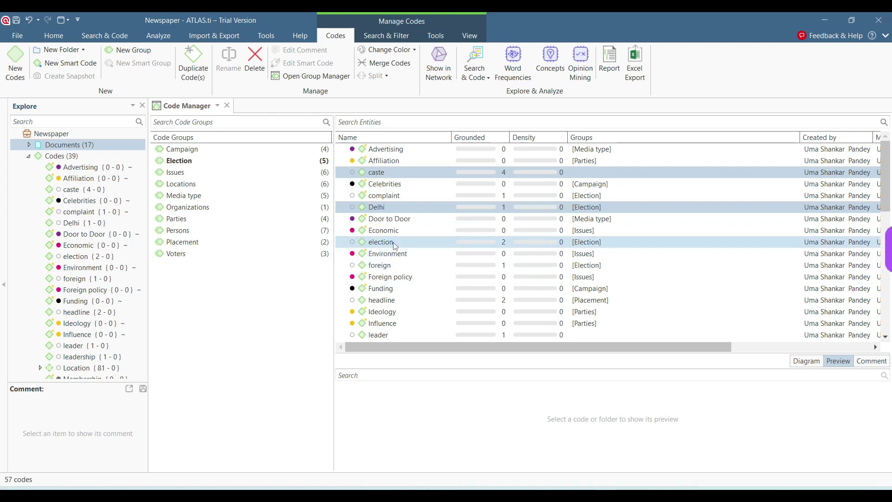
left_click(395, 243)
left_click(379, 173, "ctrl")
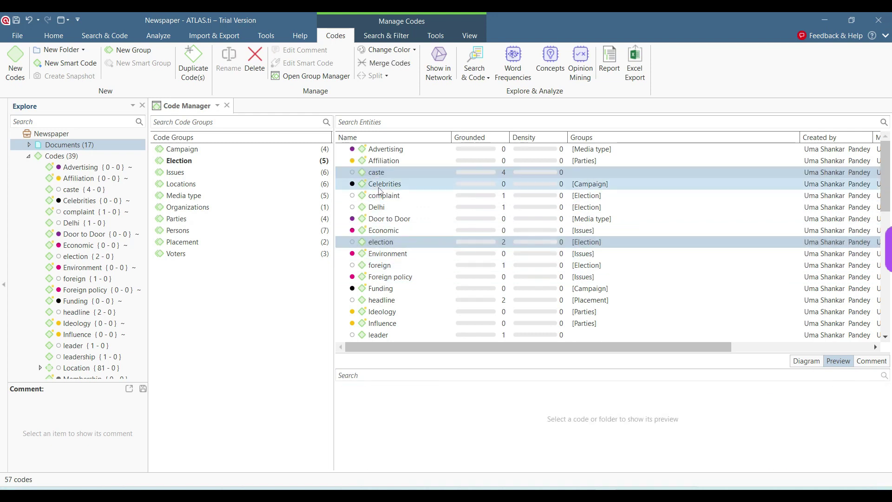
left_click(388, 208, "ctrl")
right_click(387, 208)
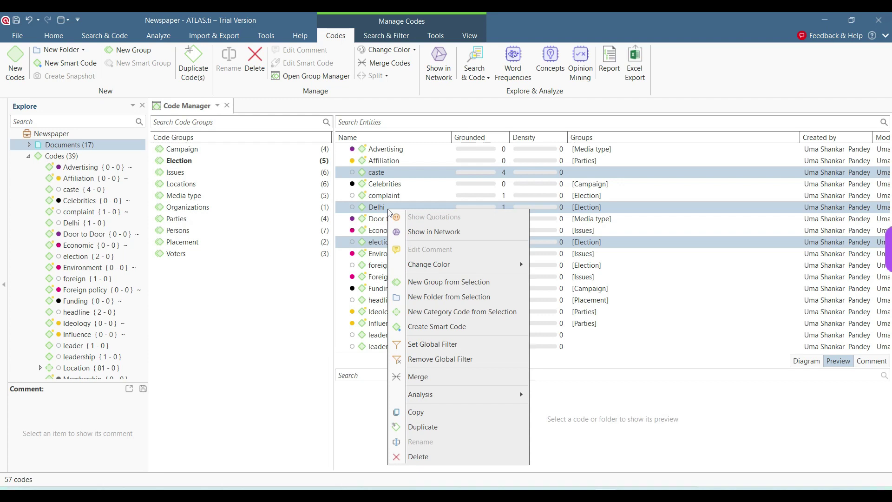
left_click(440, 283)
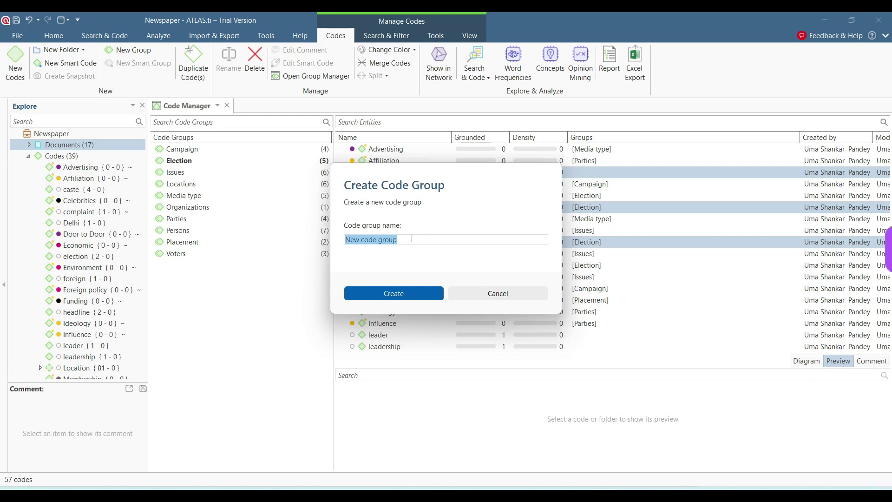
type("Local ")
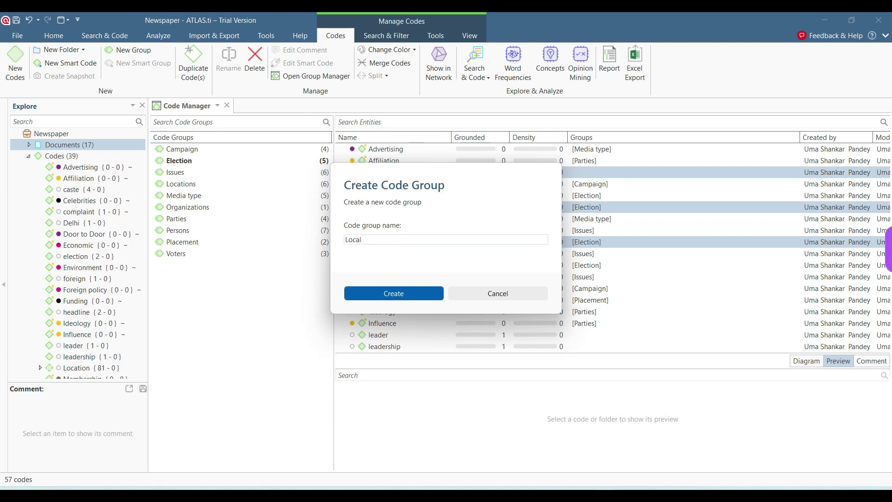
type("issues")
left_click(424, 293)
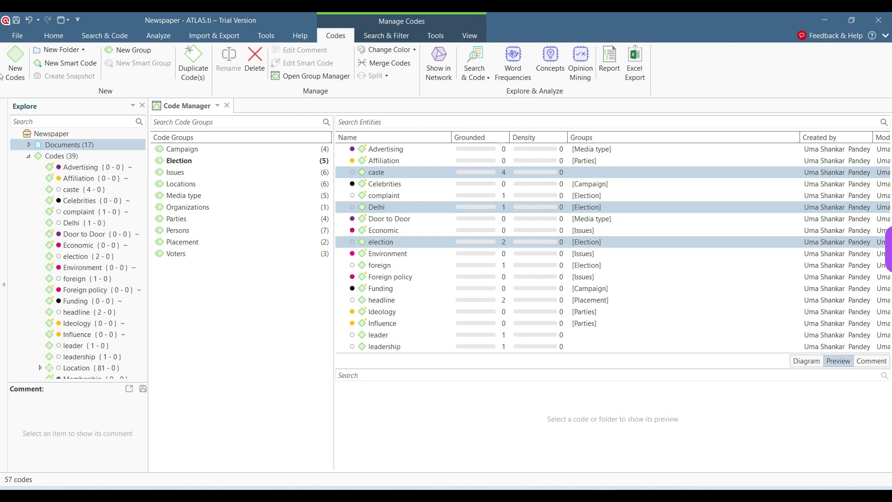
Create a new code named 'Local Issues'.
left_click(18, 63)
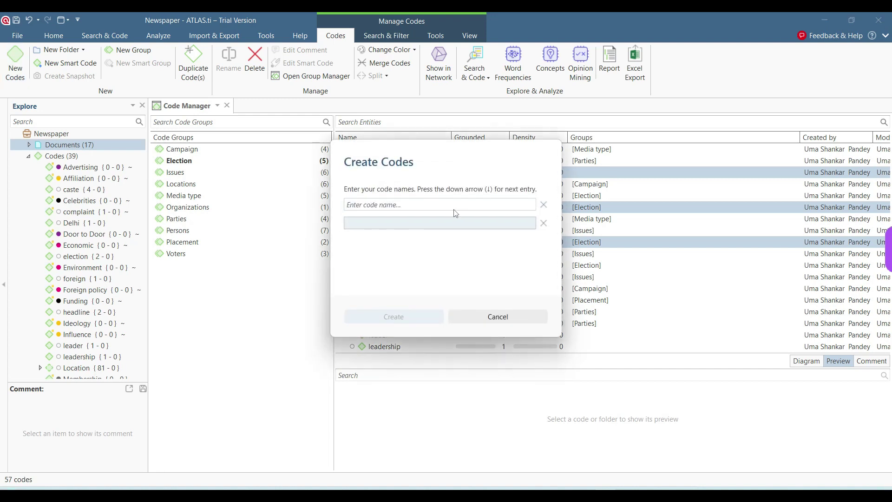
type("Local Iss")
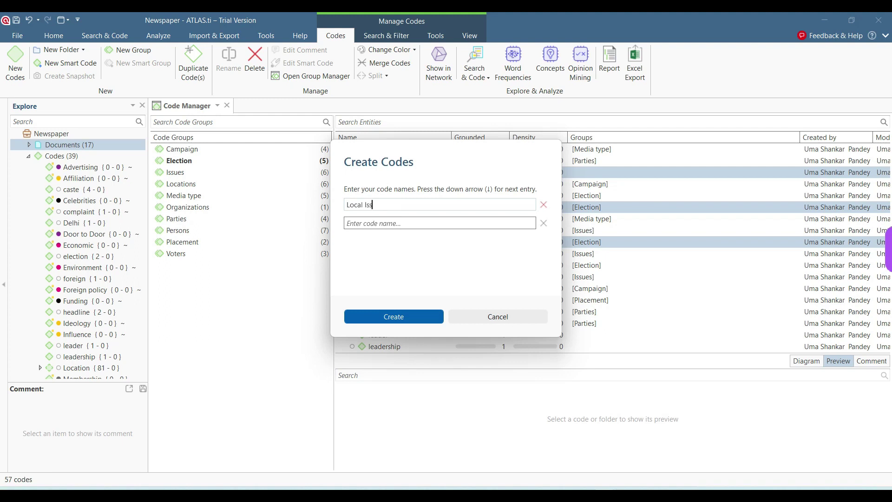
type("ues")
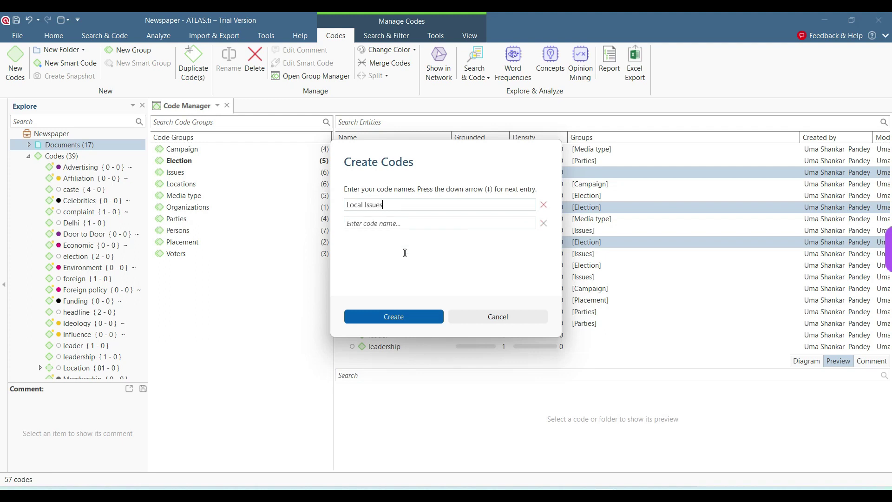
left_click(414, 320)
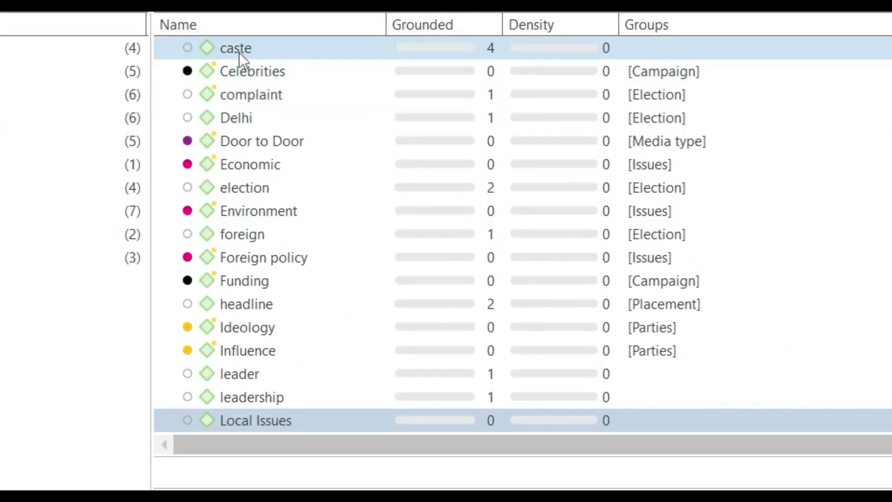
Nest the Delhi and caste codes as subcodes under Local Issues.
left_click_drag(236, 118, 269, 421)
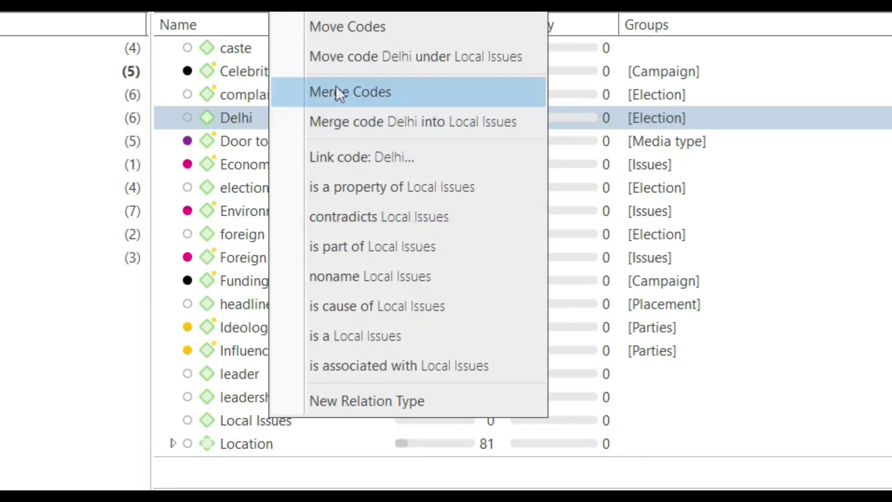
left_click(353, 65)
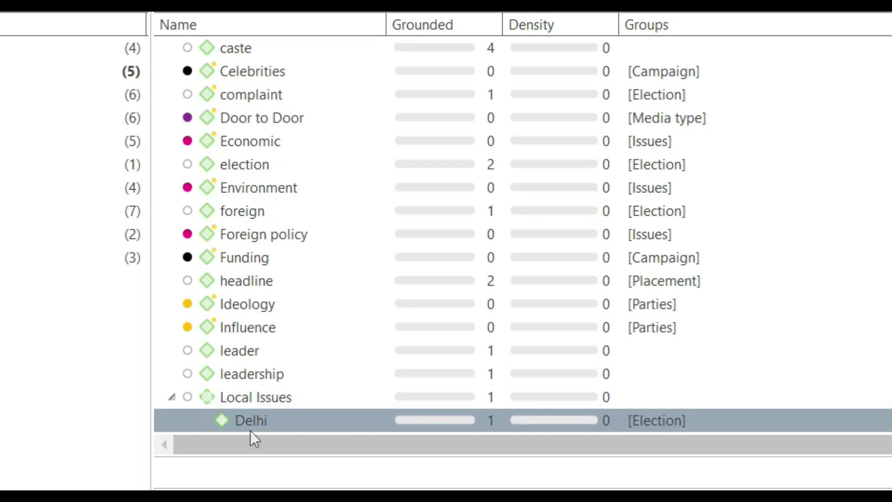
scroll(277, 282, "up", 1)
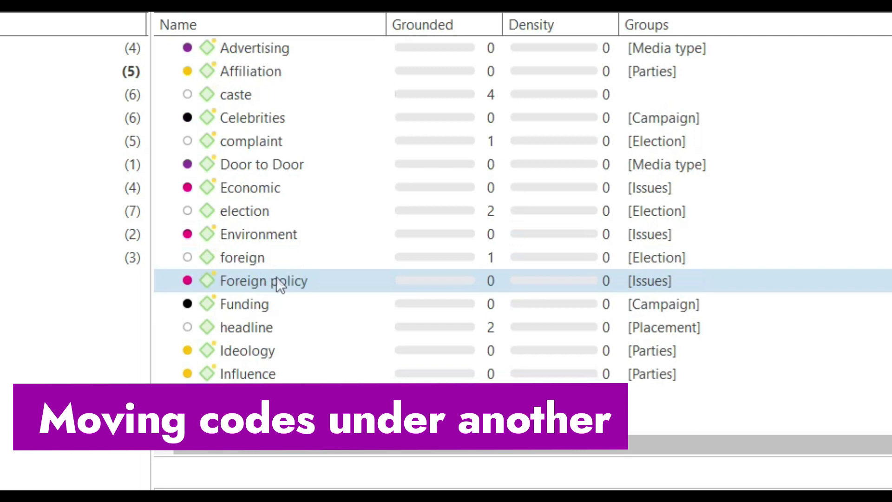
scroll(277, 277, "down", 2)
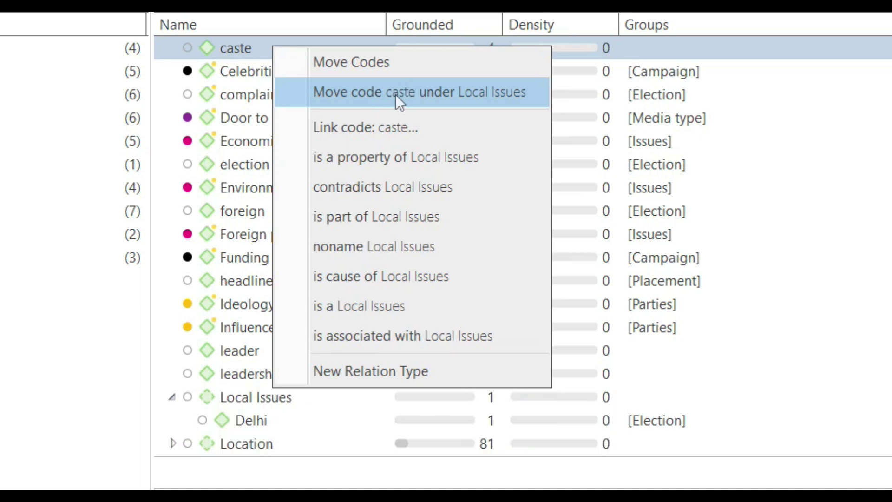
left_click(395, 94)
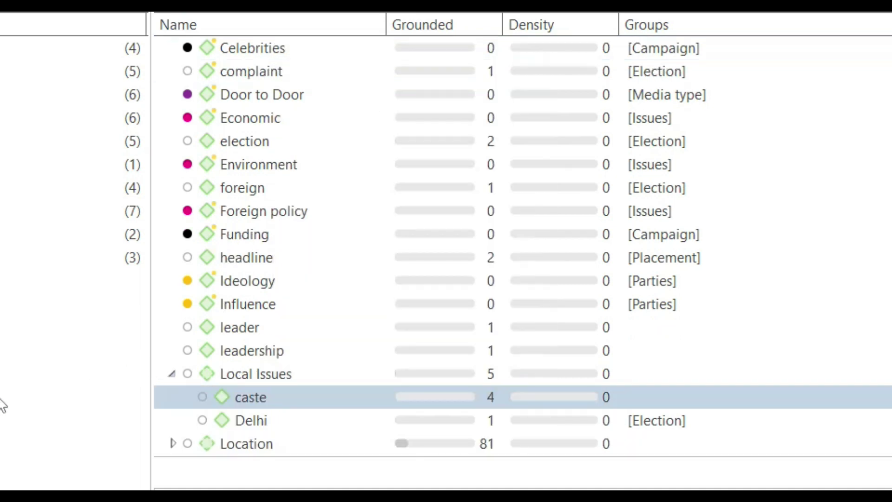
left_click(171, 374)
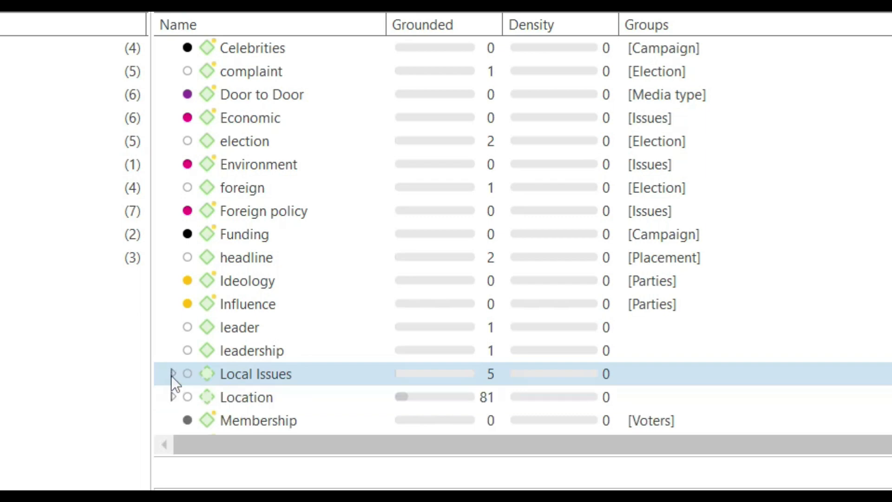
scroll(328, 257, "down", 2)
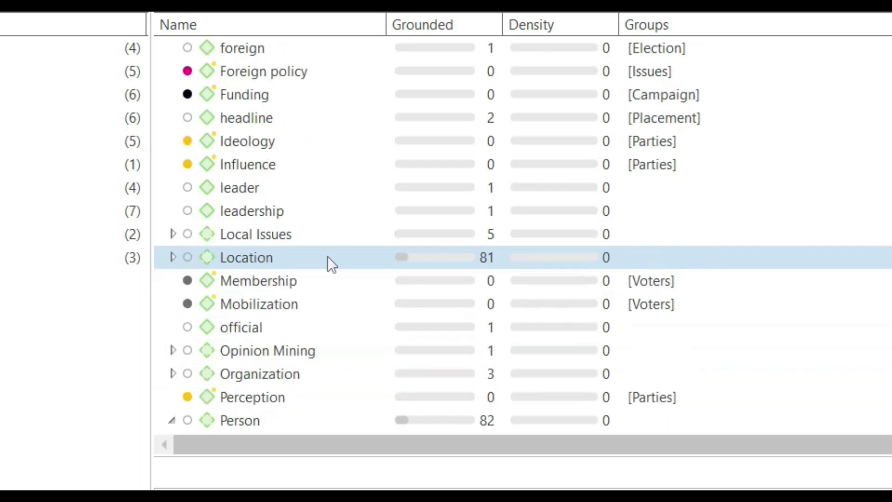
scroll(328, 256, "down", 3)
scroll(327, 256, "down", 4)
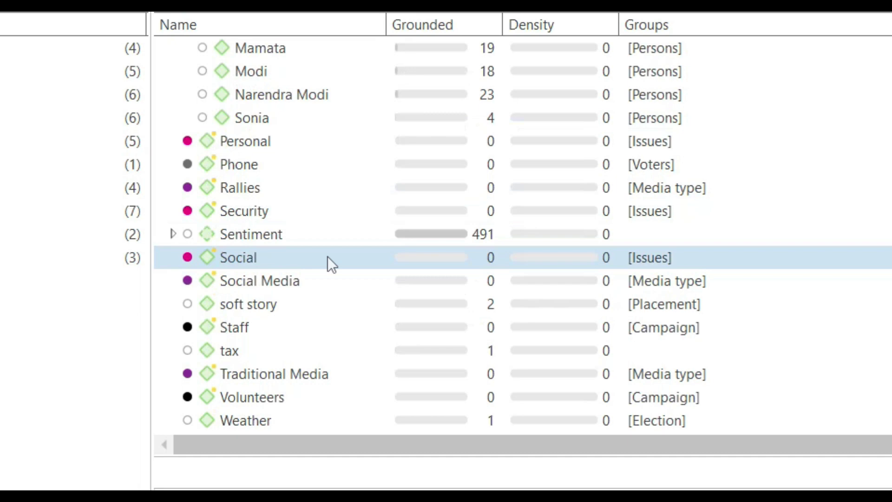
scroll(328, 257, "up", 2)
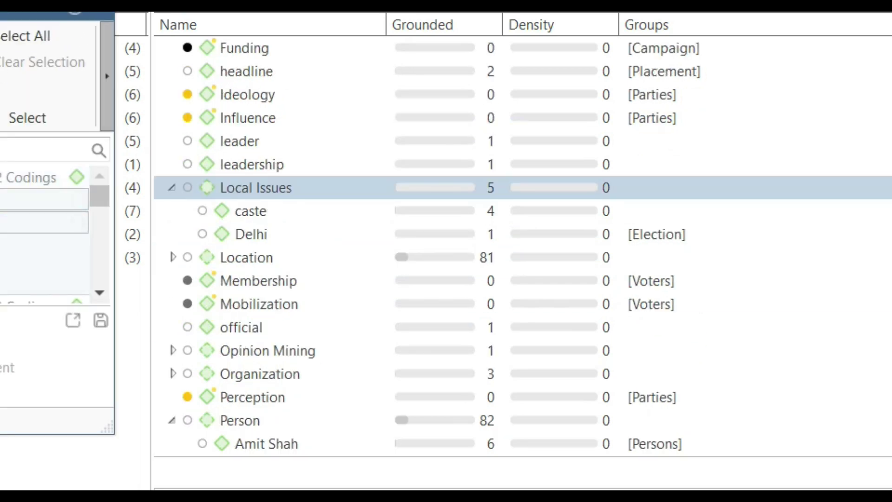
left_click(178, 196)
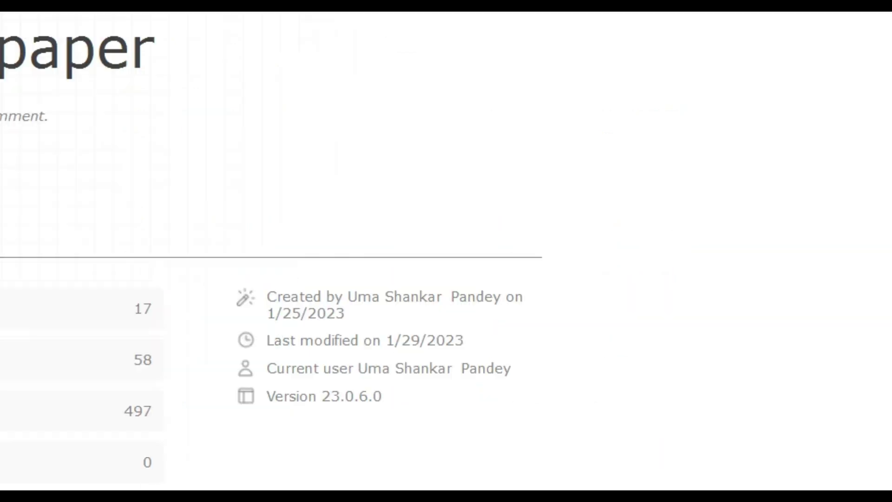
Open the Code Manager from Codes on the Home ribbon and check Sentiment's child codes.
left_click(287, 37)
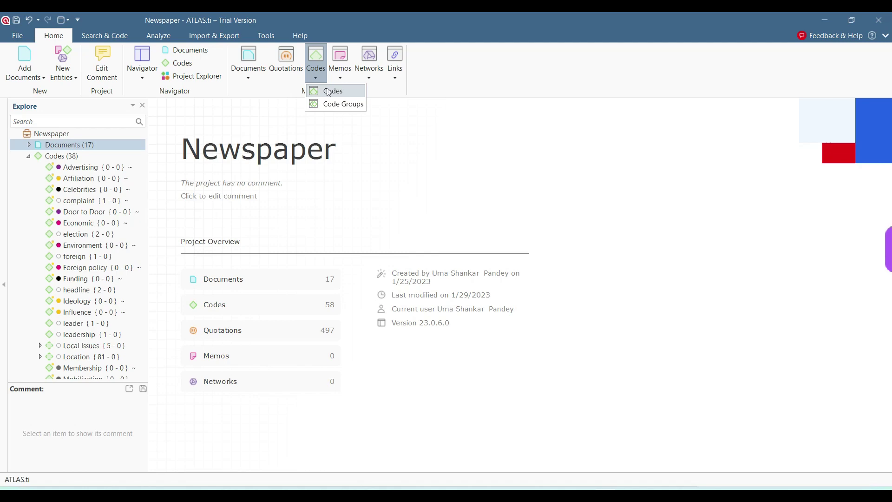
left_click(329, 92)
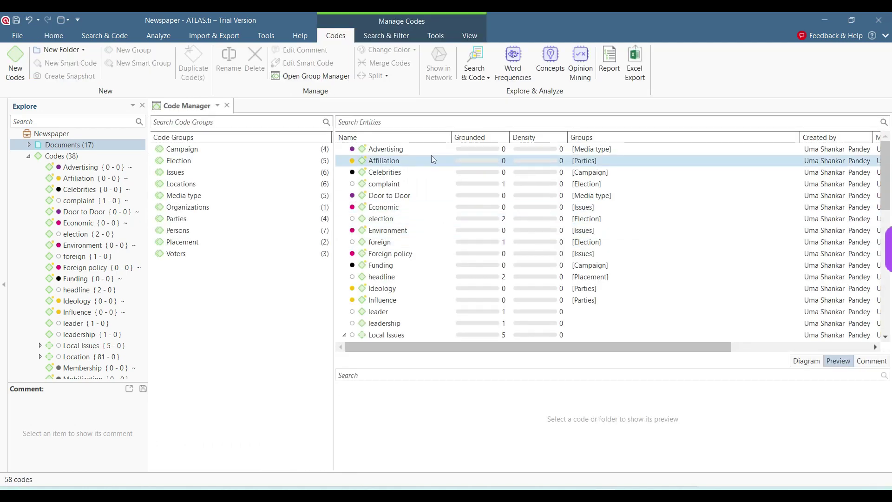
scroll(431, 160, "down", 10)
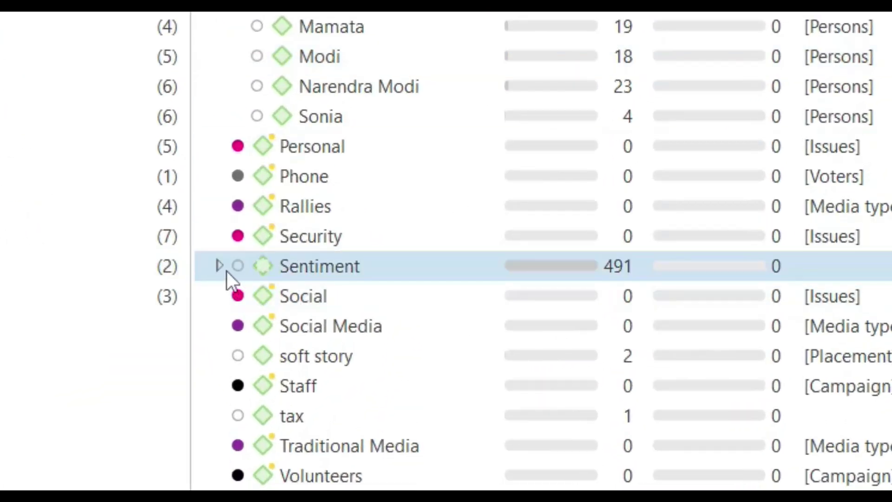
left_click(222, 267)
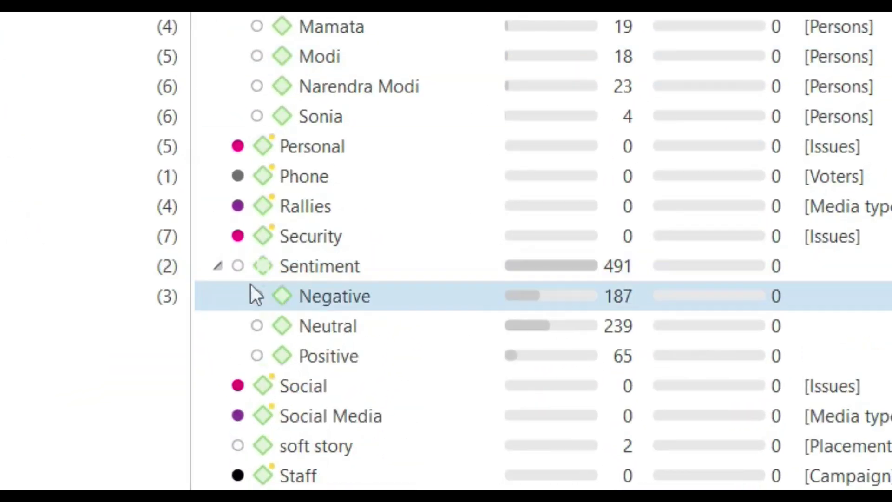
left_click(217, 265)
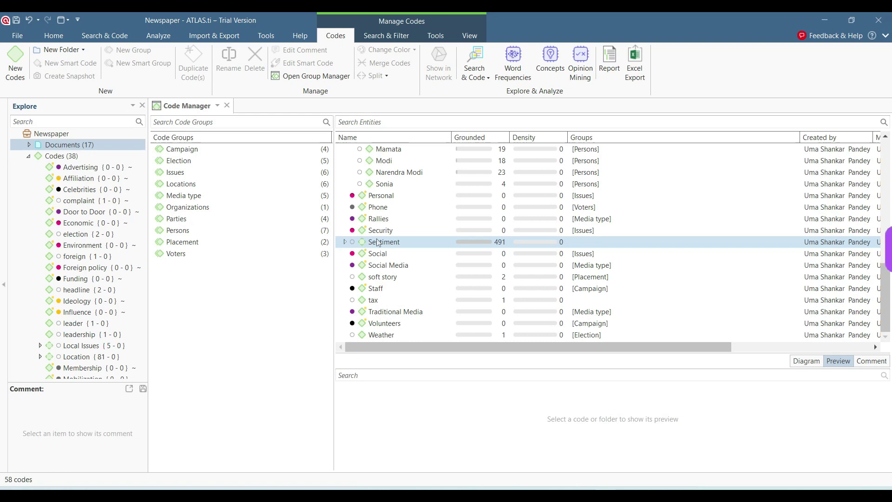
Put the selected Person and Sentiment codes into a new folder named 'MAJOR ISSUES'.
left_click(345, 242)
scroll(372, 186, "up", 2)
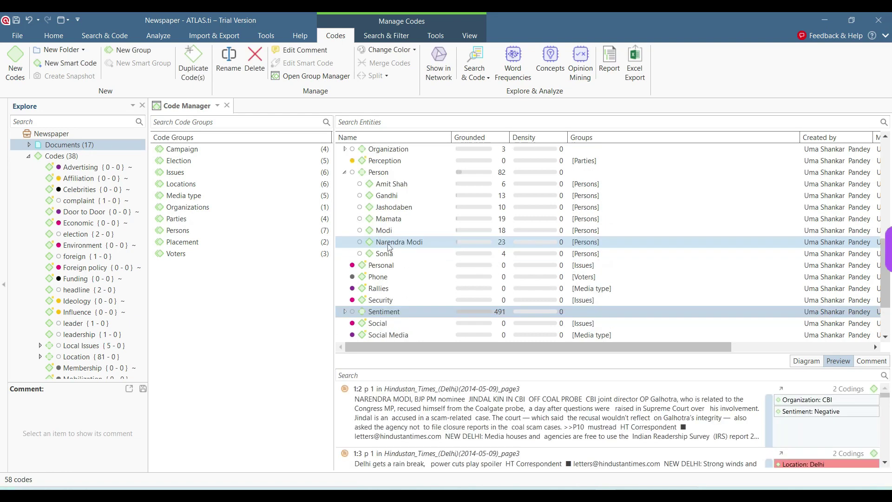
scroll(389, 278, "up", 1)
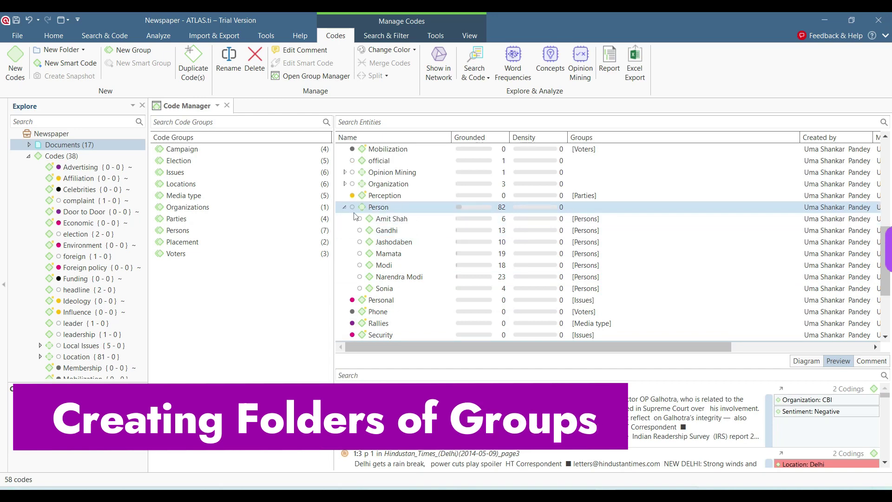
left_click(370, 209)
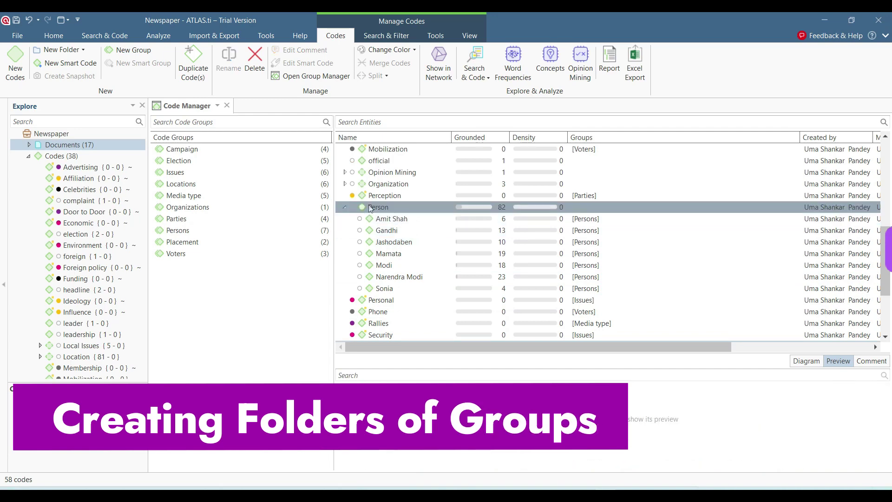
scroll(391, 254, "down", 2)
scroll(390, 249, "up", 3)
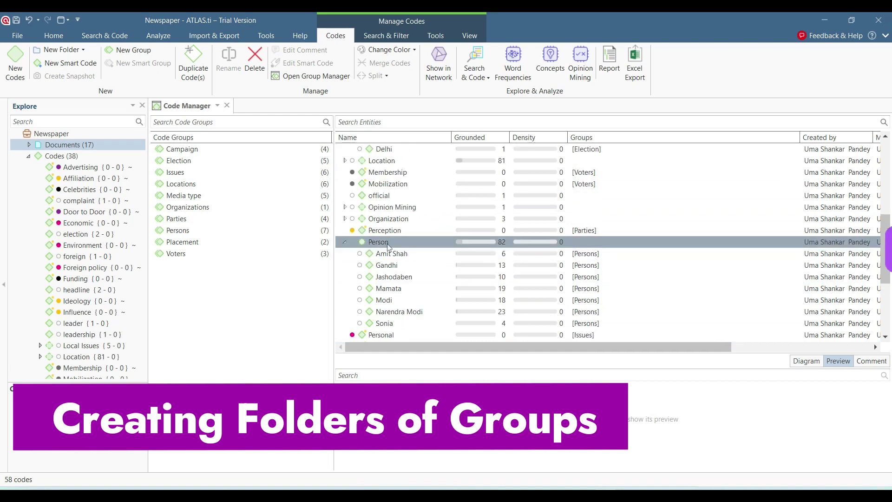
right_click(389, 244)
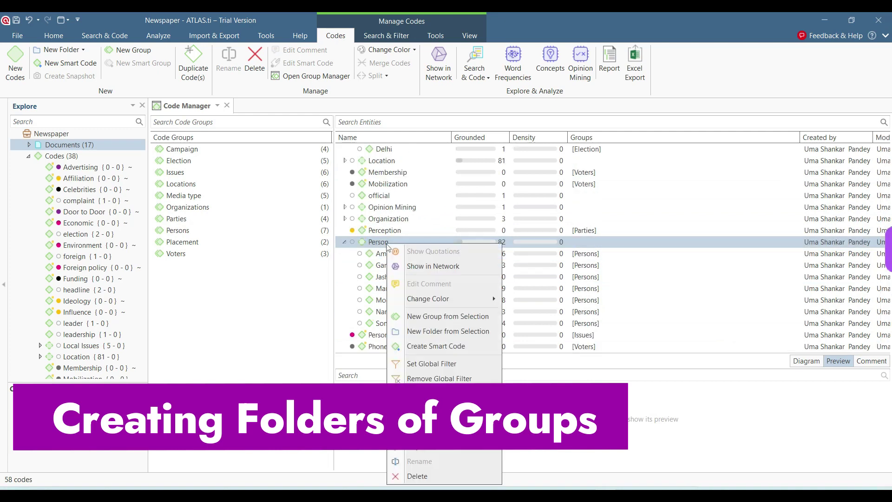
left_click(447, 332)
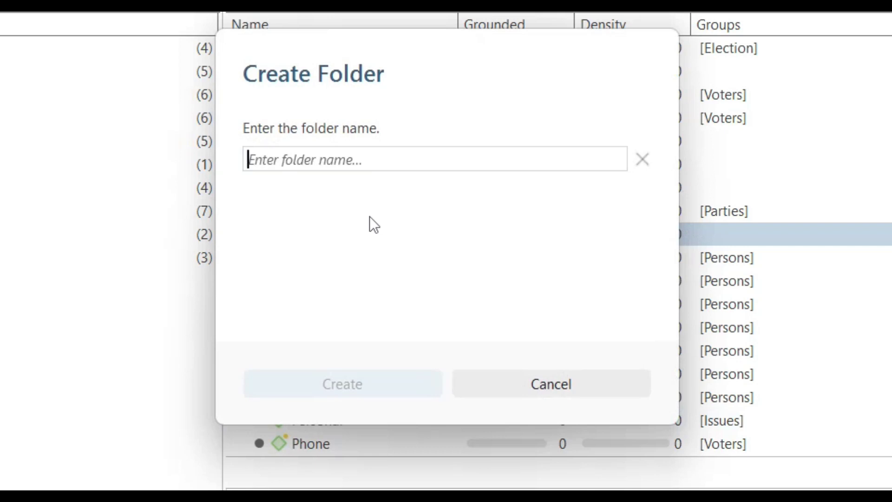
type("MAJOR ")
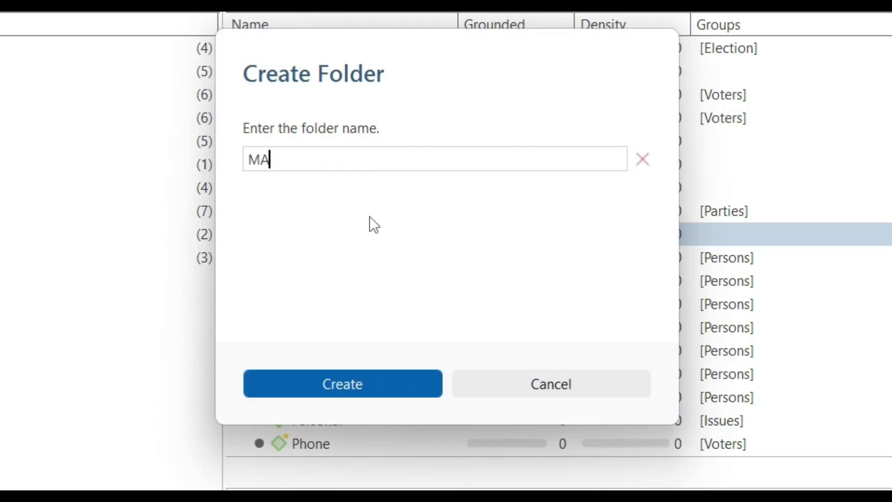
type("ISSUES")
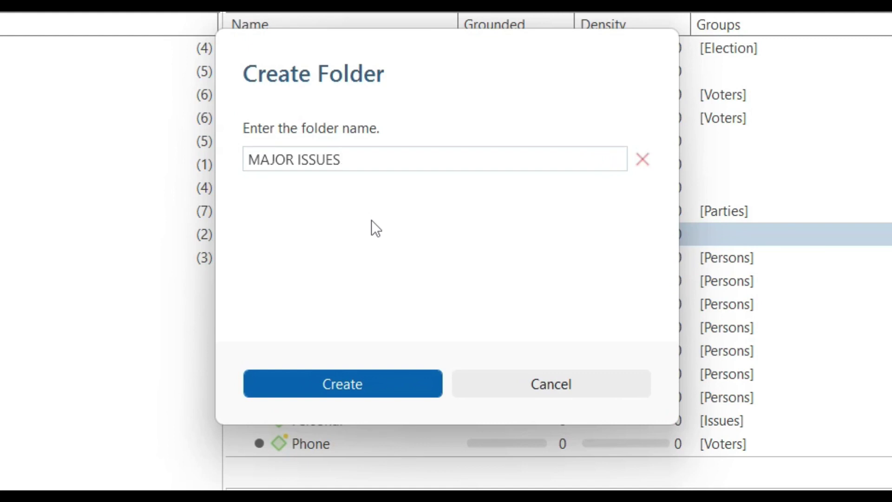
left_click(380, 384)
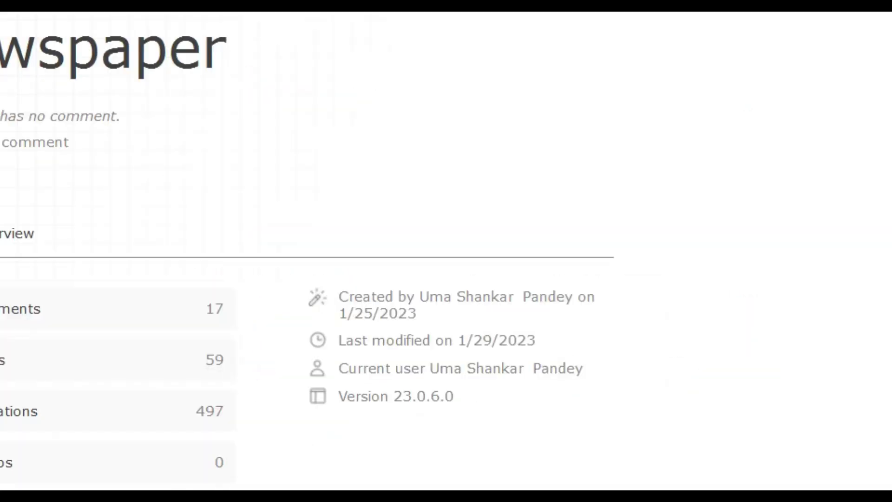
left_click(317, 79)
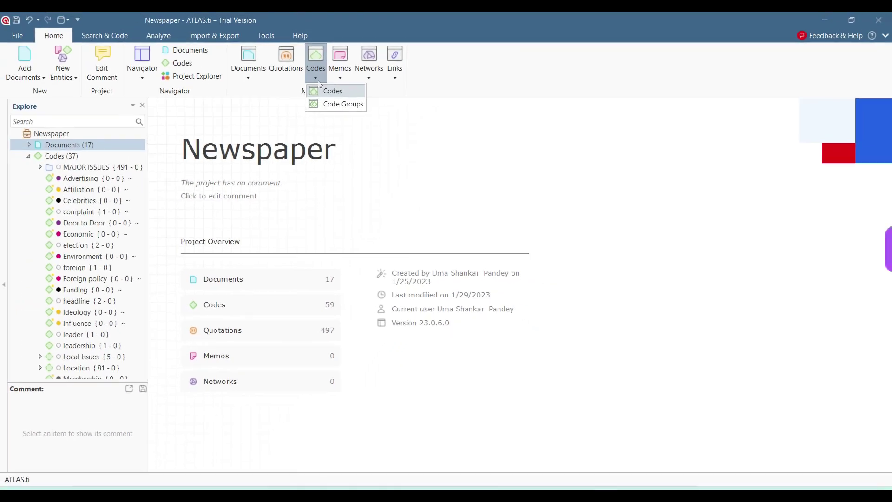
left_click(325, 90)
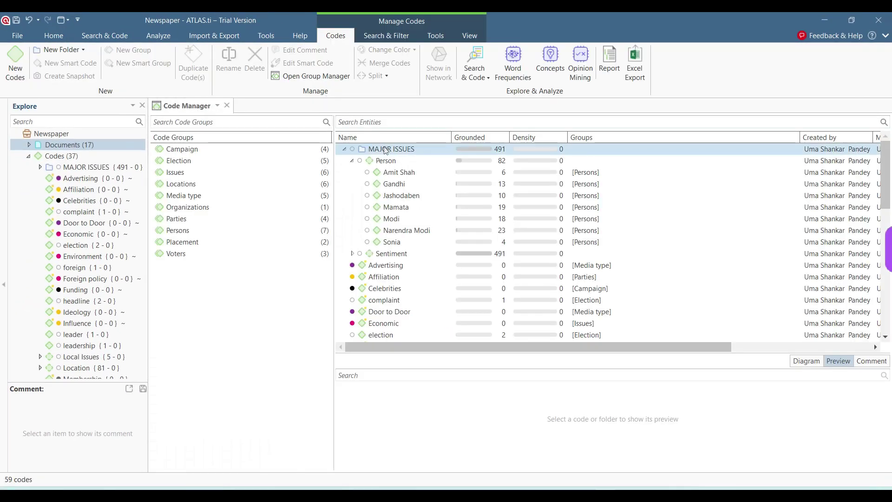
left_click(249, 231)
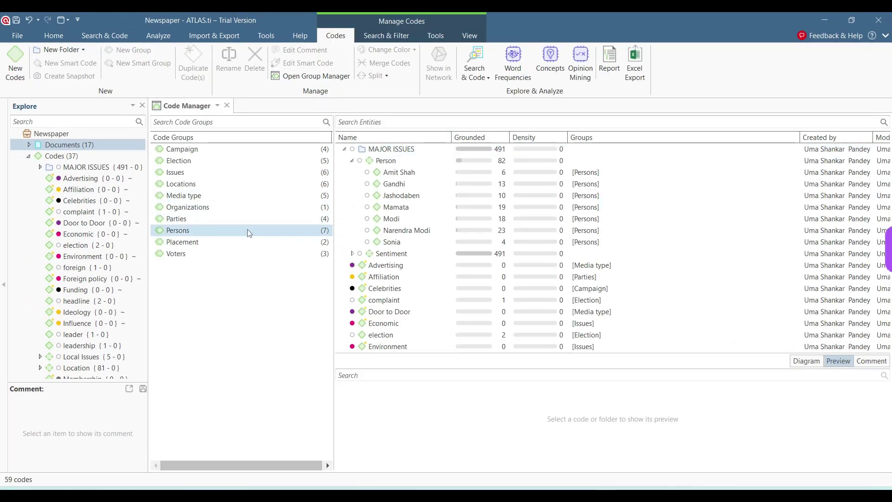
left_click(380, 153)
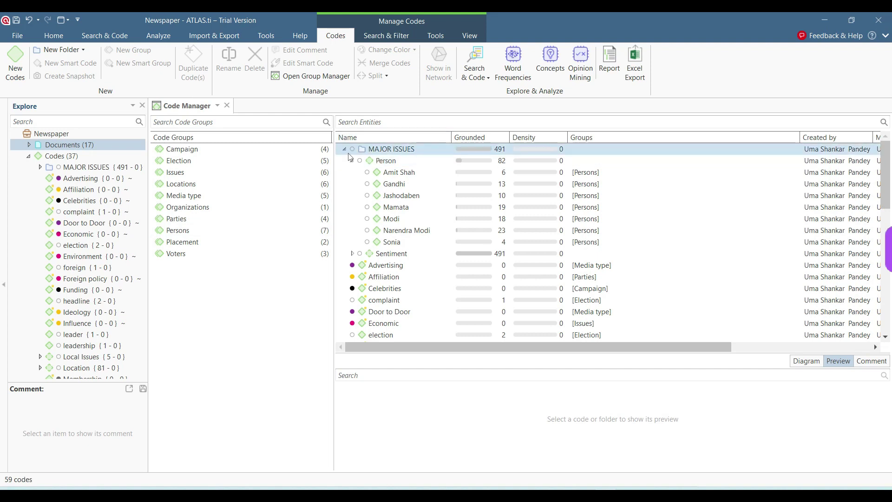
left_click(347, 151)
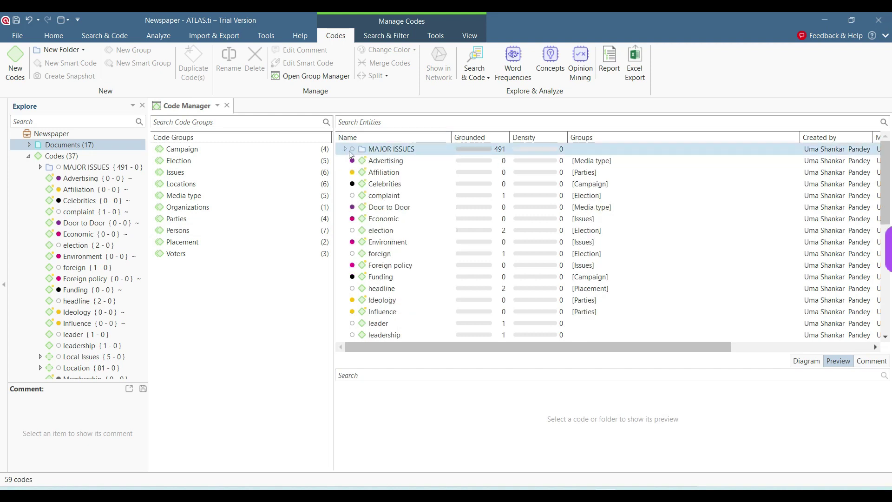
left_click(387, 151)
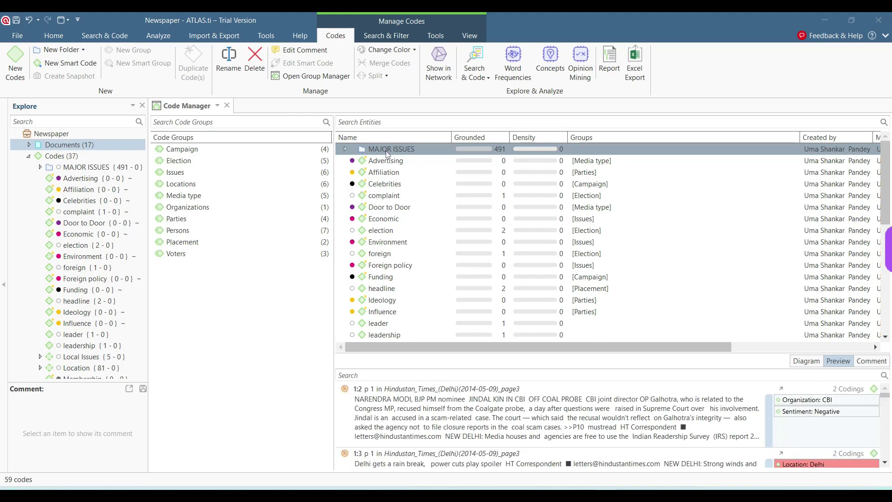
double_click(388, 153)
key("Escape")
left_click(344, 149)
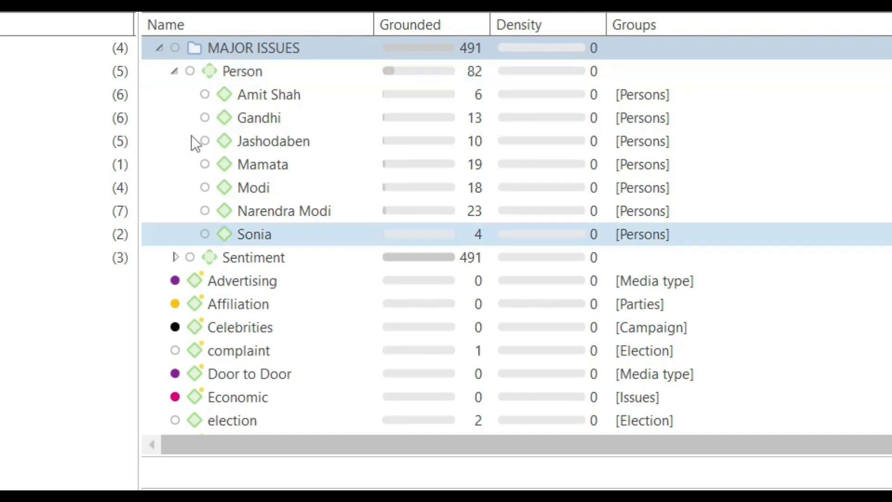
left_click(159, 48)
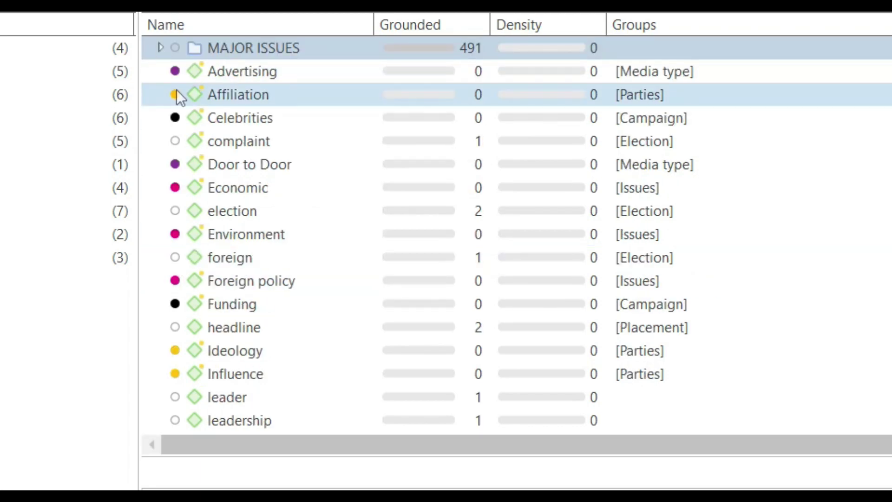
left_click(5, 48)
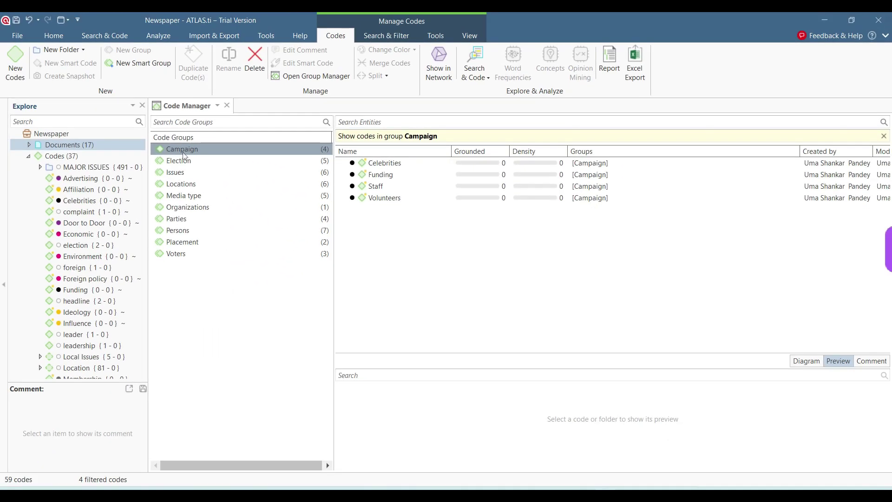
left_click(226, 106)
Reopen the Code Manager, expand MAJOR ISSUES and Person, and browse the person codes Amit Shah through Sonia.
left_click(317, 60)
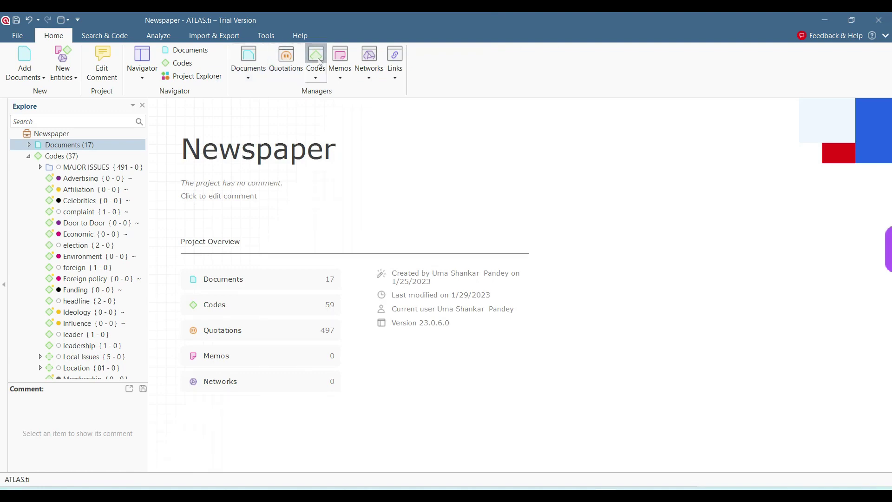
left_click(344, 148)
left_click(351, 160)
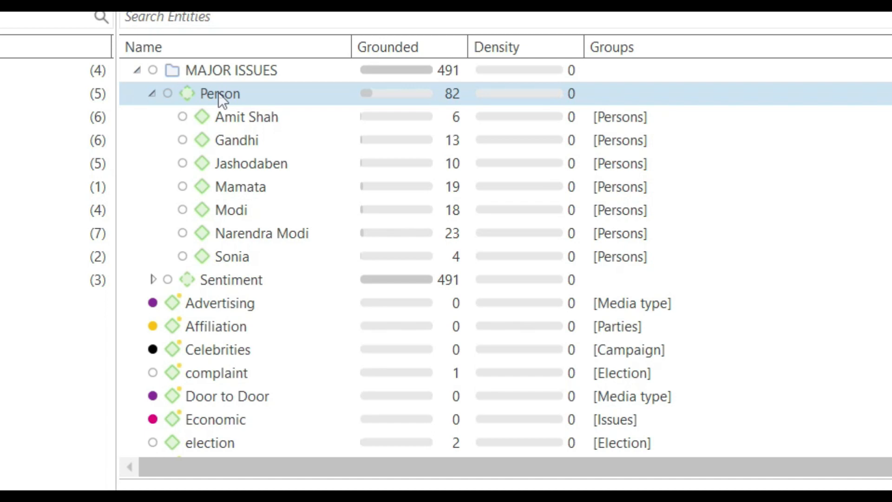
left_click(224, 119)
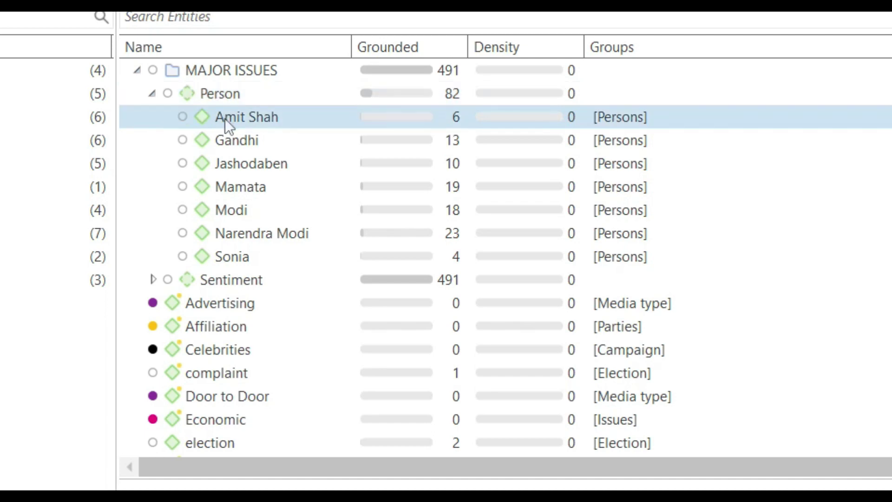
left_click(229, 139)
left_click(237, 163)
left_click(242, 210)
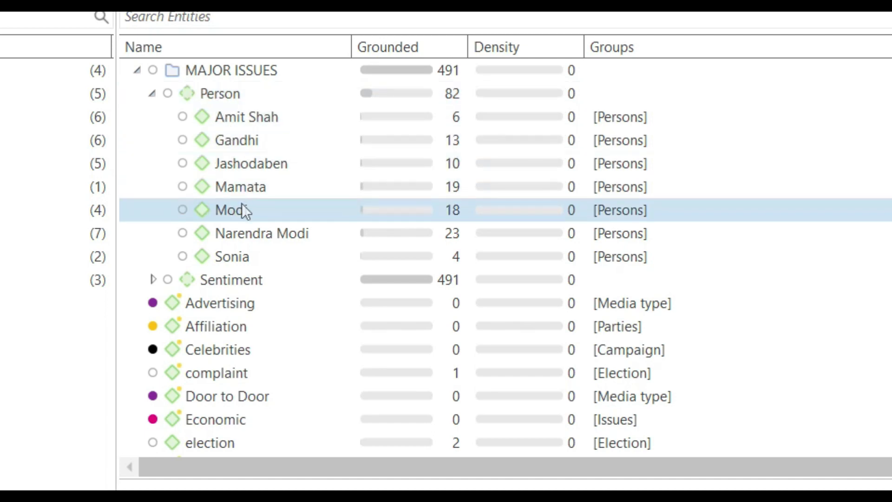
left_click(237, 234)
left_click(236, 254)
Expand Sentiment and review its Negative and Positive sub-codes.
left_click(160, 302)
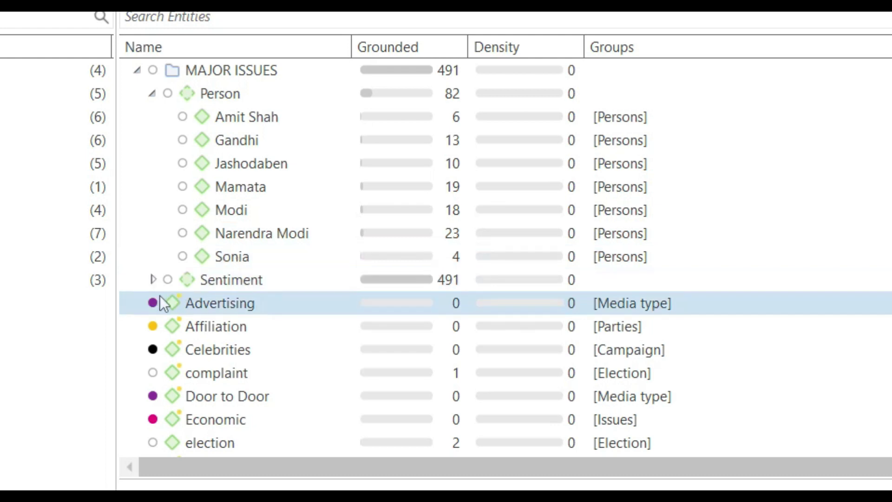
left_click(151, 280)
left_click(152, 280)
left_click(193, 302)
left_click(233, 347)
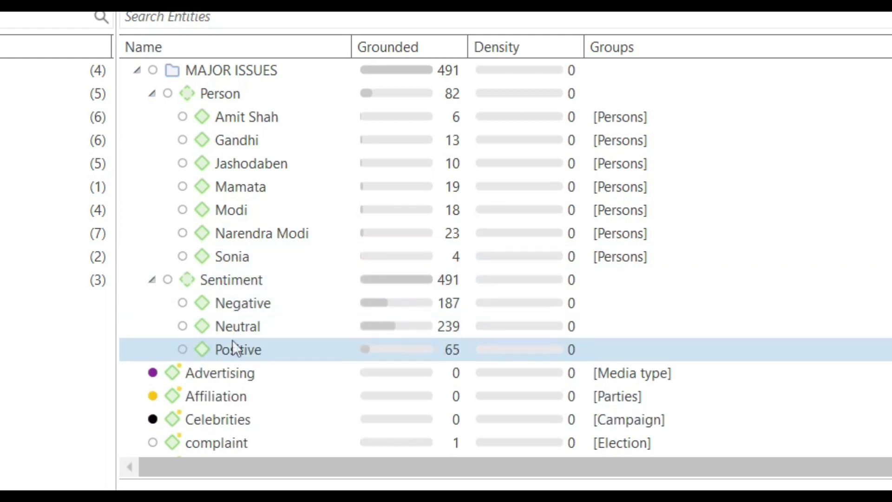
left_click(197, 304)
left_click(195, 287)
left_click(237, 355)
Collapse the Person code's sub-codes and select Sentiment.
left_click(167, 188)
left_click(144, 137)
left_click(192, 96)
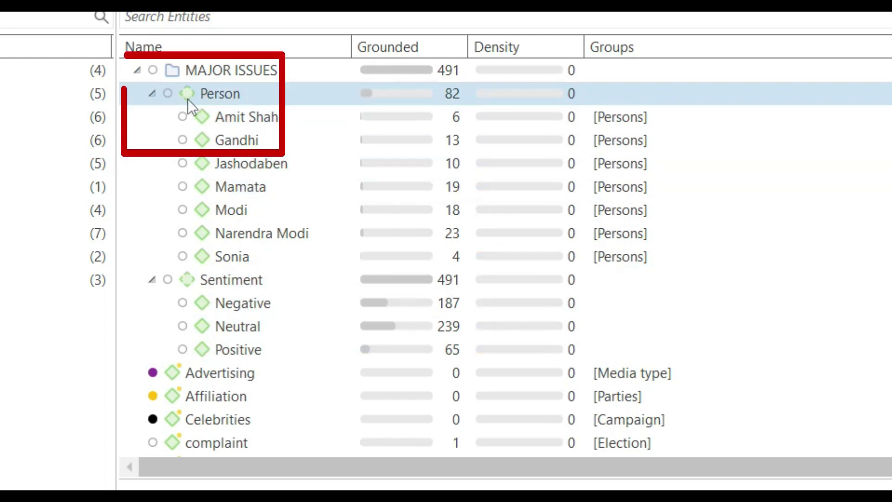
left_click(213, 116)
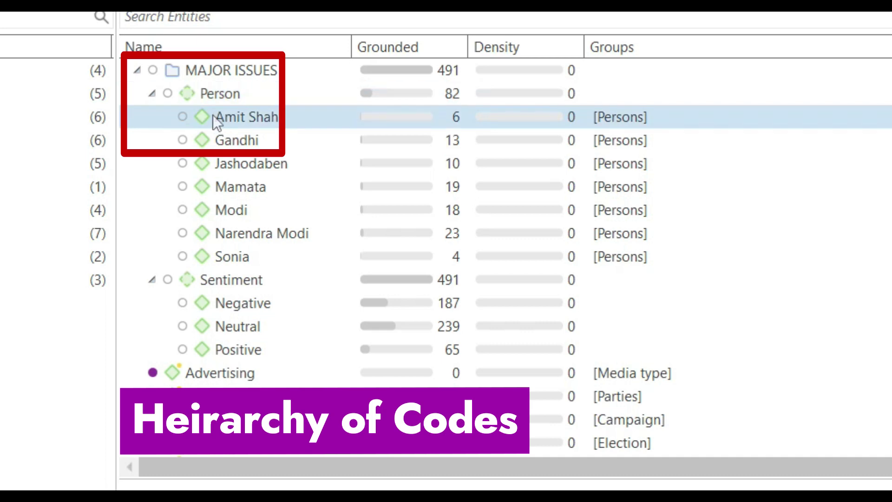
left_click(179, 103)
left_click(154, 97)
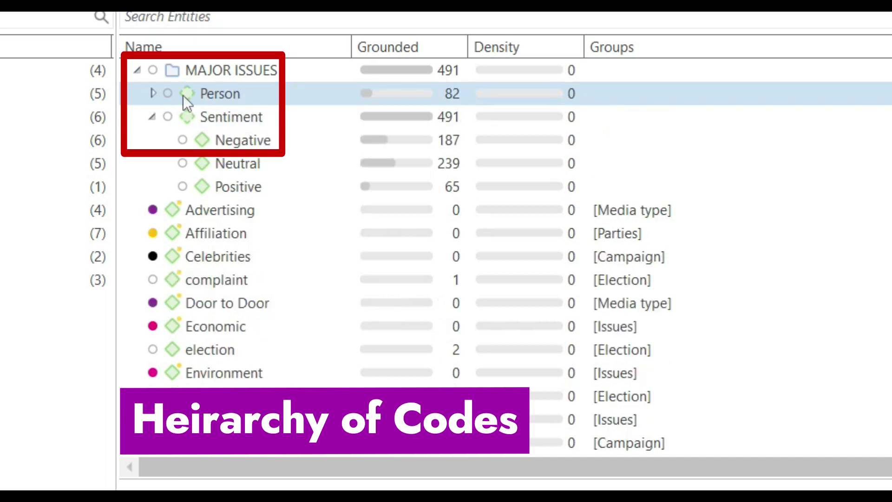
left_click(198, 118)
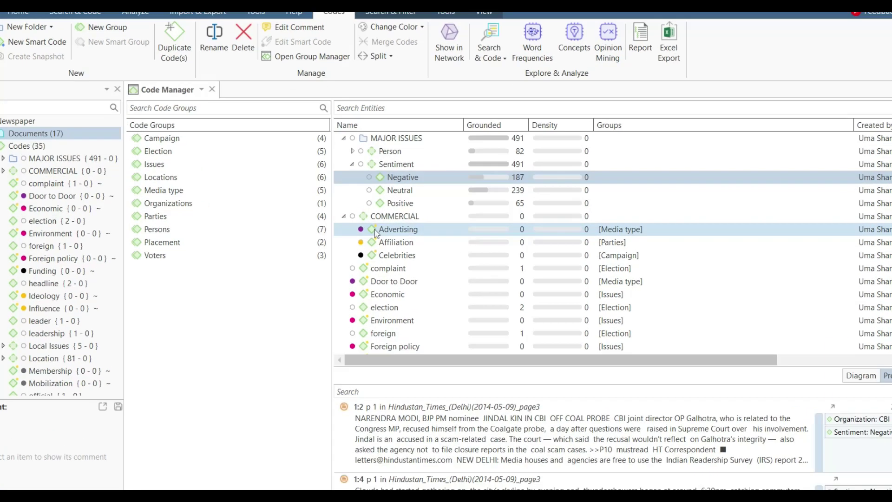
Check the groups of Advertising (Media type) and Celebrities (Campaign), then filter codes to the Election group.
left_click(402, 224)
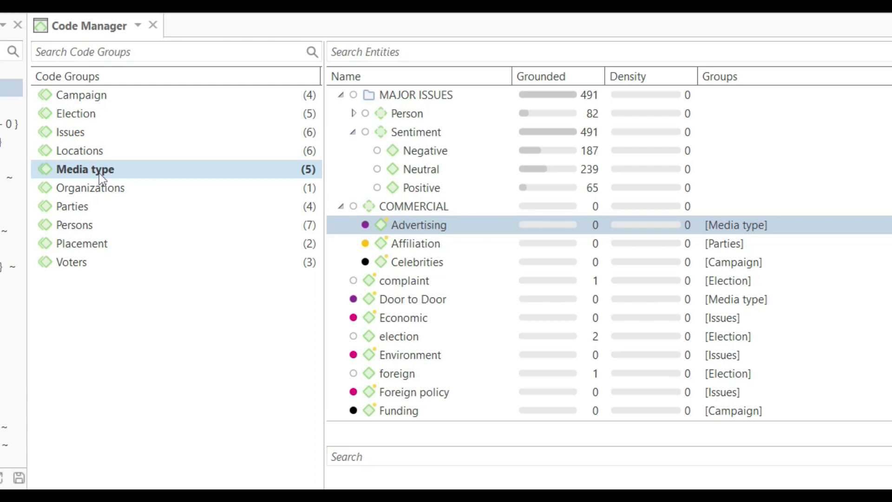
left_click(423, 262)
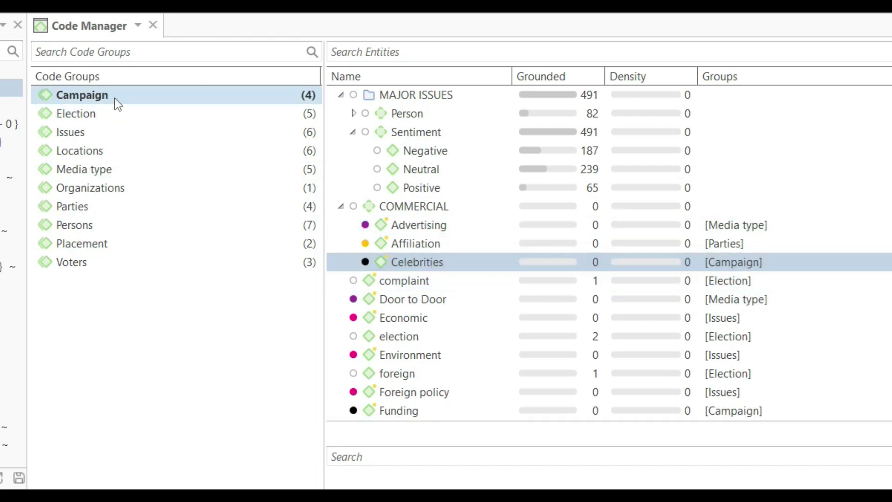
left_click(406, 152)
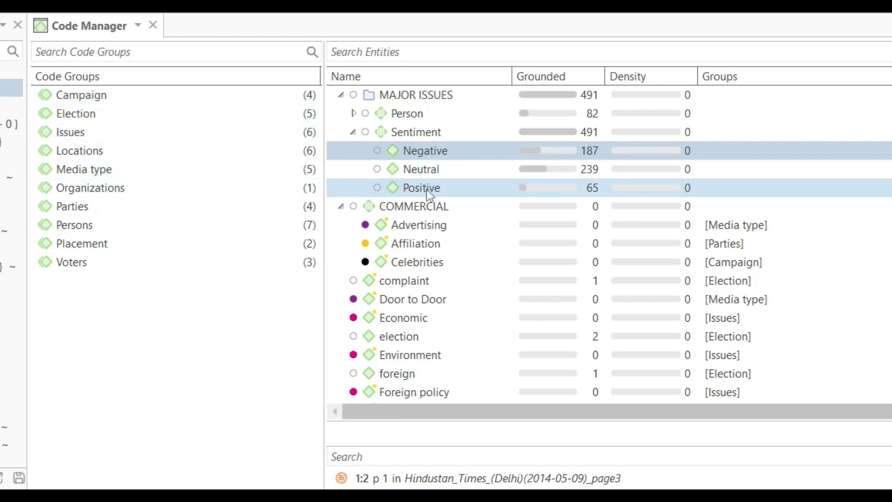
left_click(403, 133)
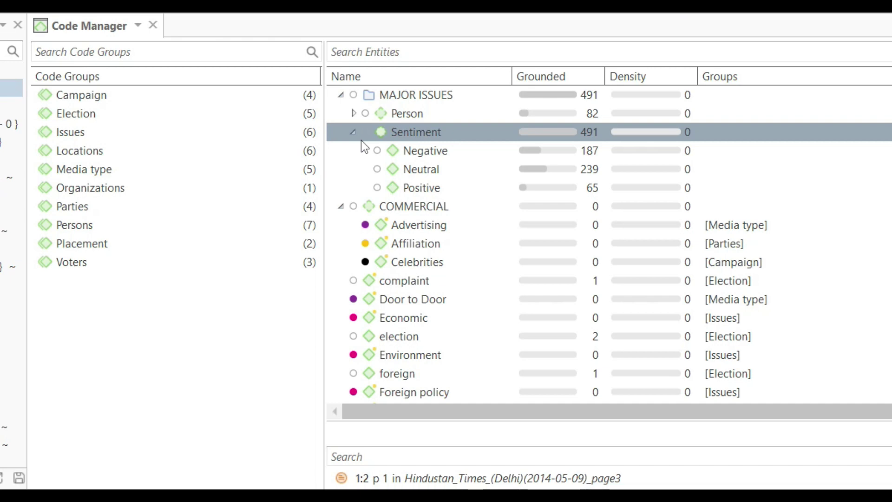
left_click(68, 114)
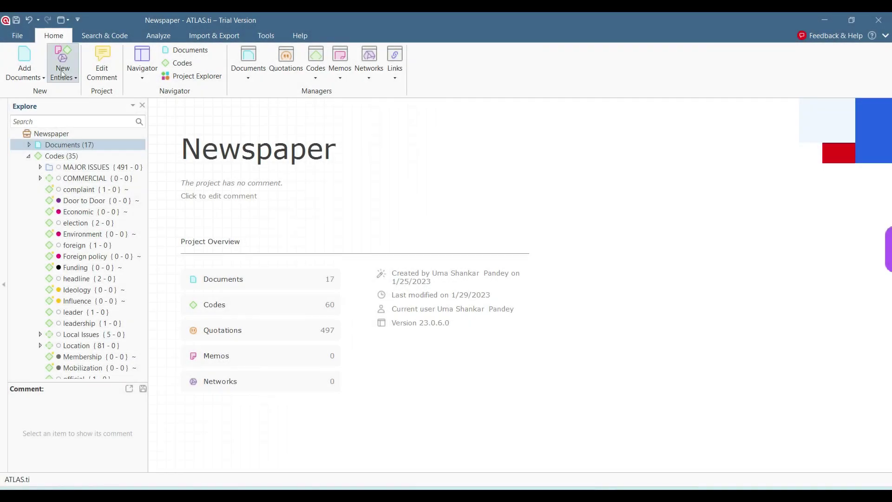
Create a new memo named 'RQ1' through New Entities > New Memo.
left_click(62, 73)
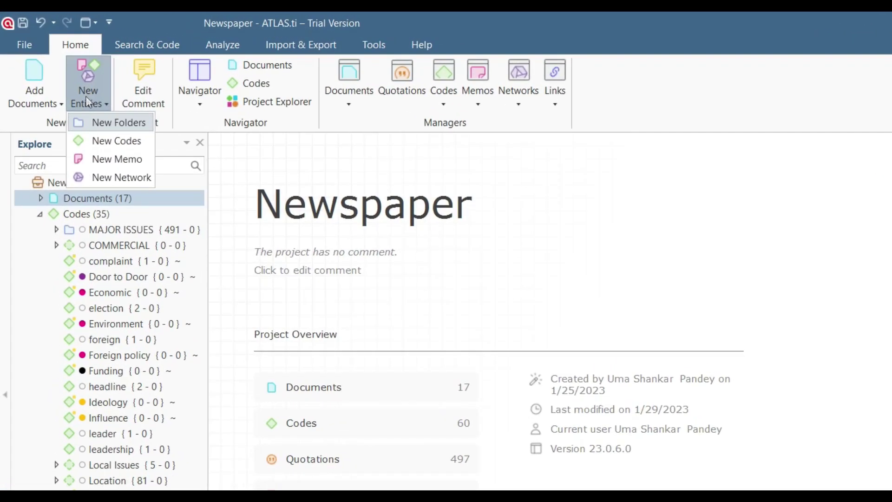
left_click(122, 159)
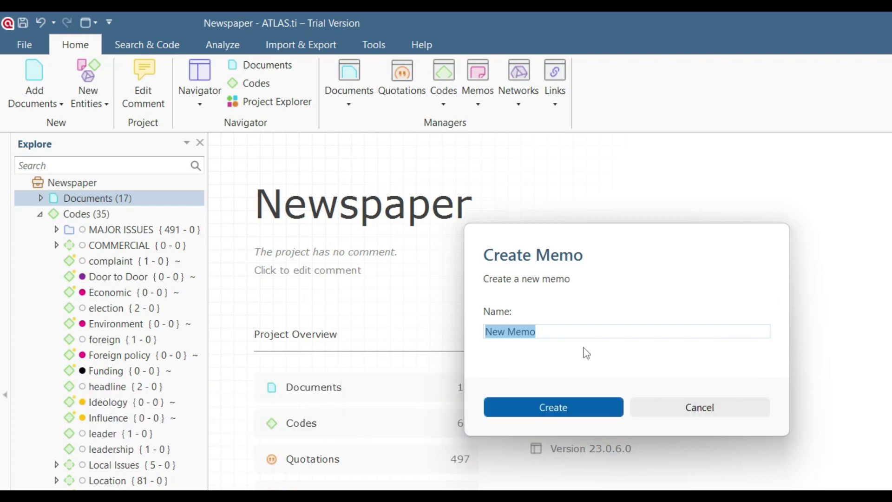
type("RQ1")
left_click(601, 413)
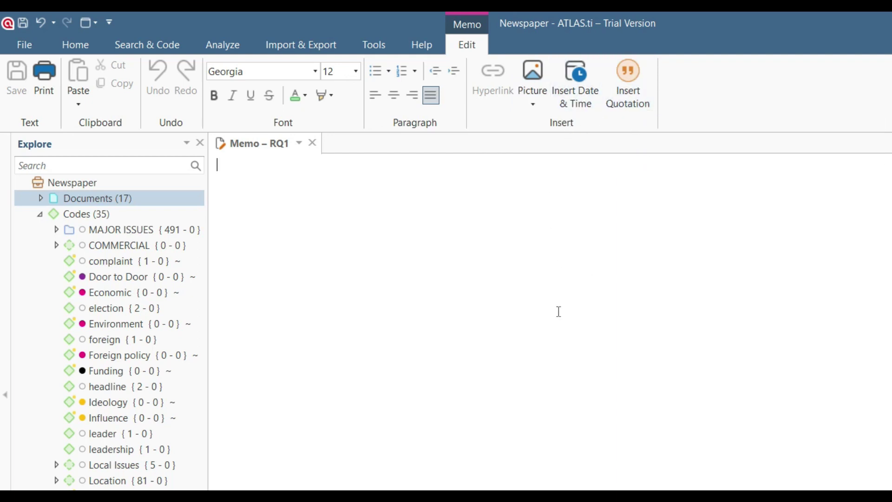
Insert a date stamp and type 'Which issues were highlighted by politicians in the present election.'.
left_click(571, 91)
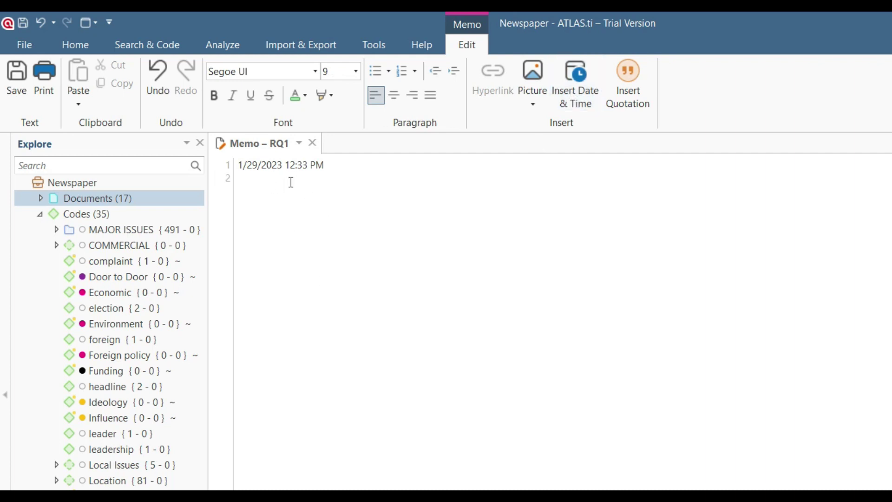
key("Return")
key("Return")
key("BackSpace")
type("What are the")
key("BackSpace")
key("BackSpace")
key("BackSpace")
key("BackSpace")
key("BackSpace")
key("BackSpace")
key("BackSpace")
key("BackSpace")
key("BackSpace")
key("BackSpace")
key("BackSpace")
type("ich issues were highligh")
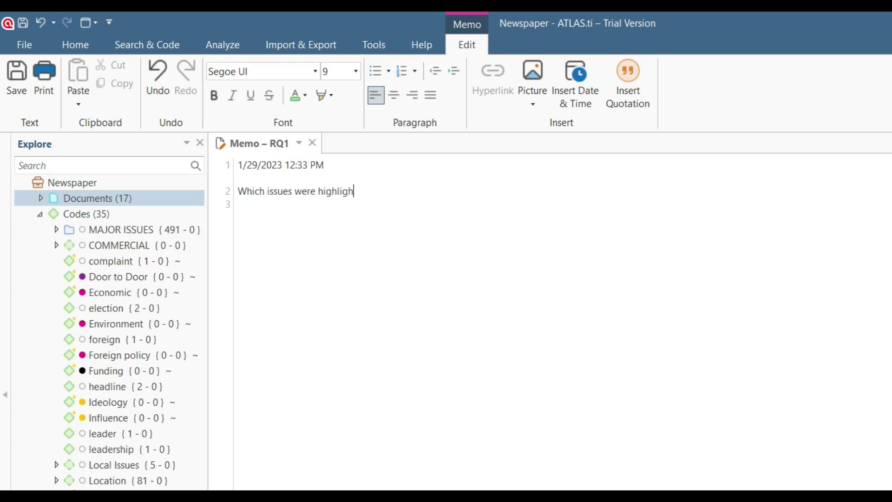
type("ted by politicians in the pre")
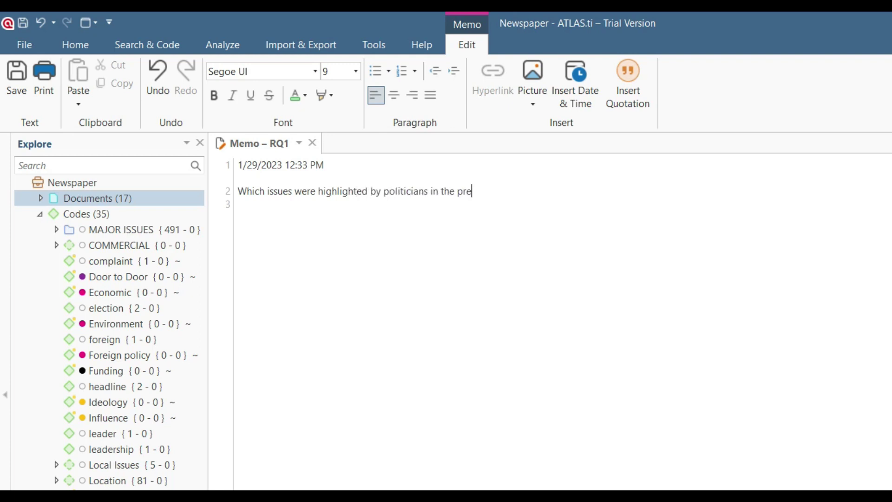
type("sen")
key("BackSpace")
key("BackSpace")
type("sent election.")
Hyperlink the word 'election.' and add blank lines below the question.
double_click(530, 192)
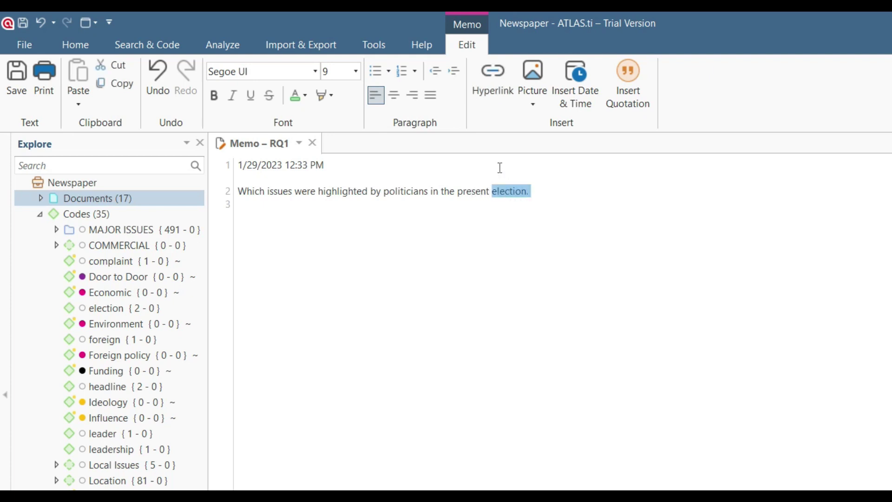
left_click(495, 104)
left_click(555, 201)
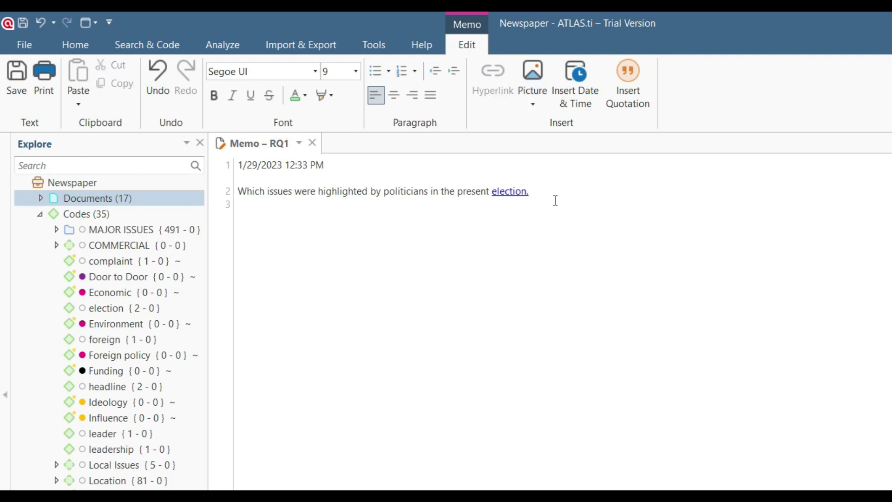
key("Return")
key("Return")
Finish the 'Answers' line, save and close RQ1, and collapse Codes to reveal it under Memos.
type("nswers")
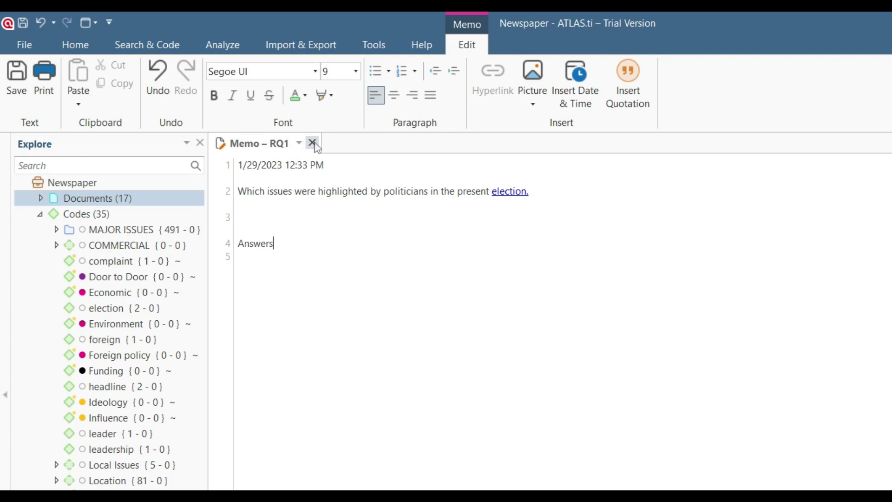
left_click(312, 143)
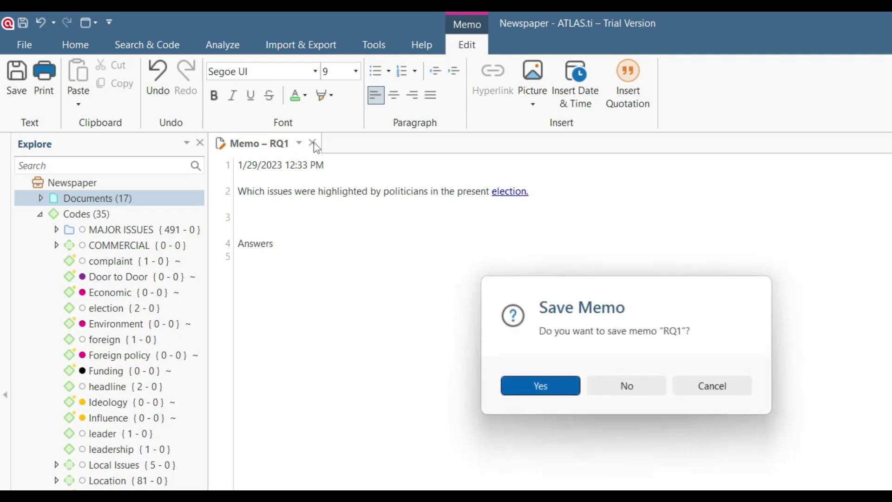
left_click(571, 391)
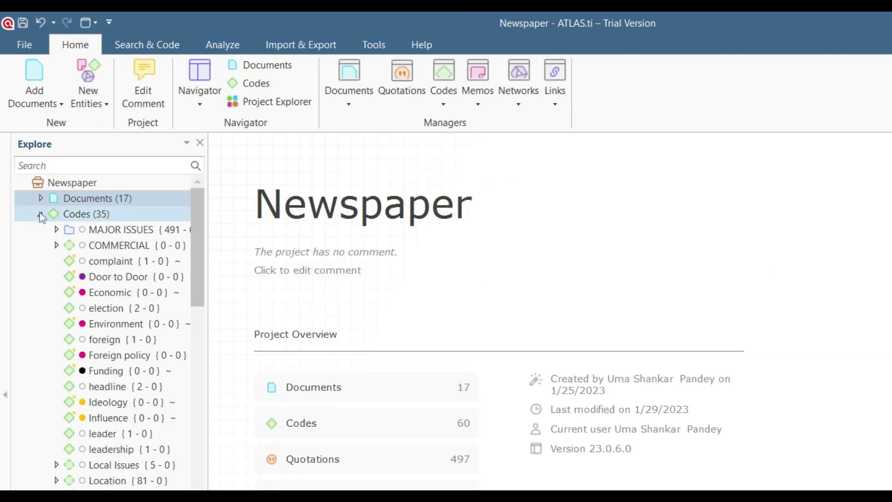
left_click(40, 214)
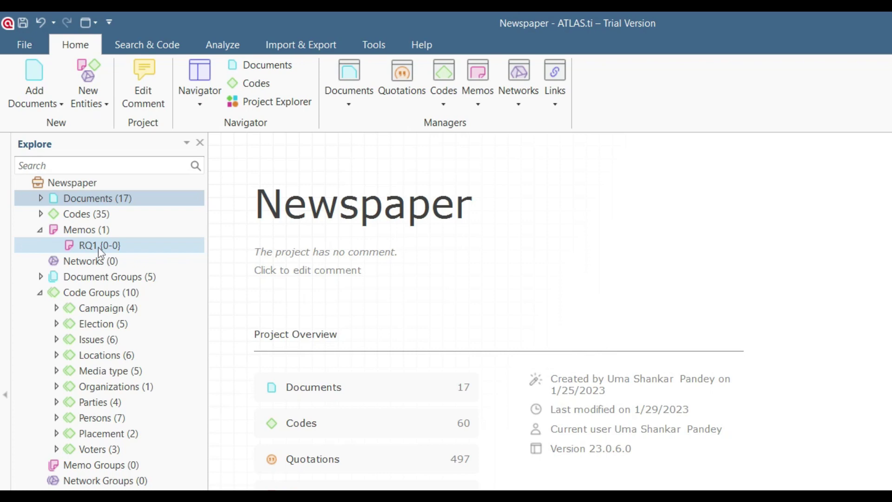
Open document D 4, link the RQ1 memo to quotation 4:2, then close D 4.
double_click(85, 203)
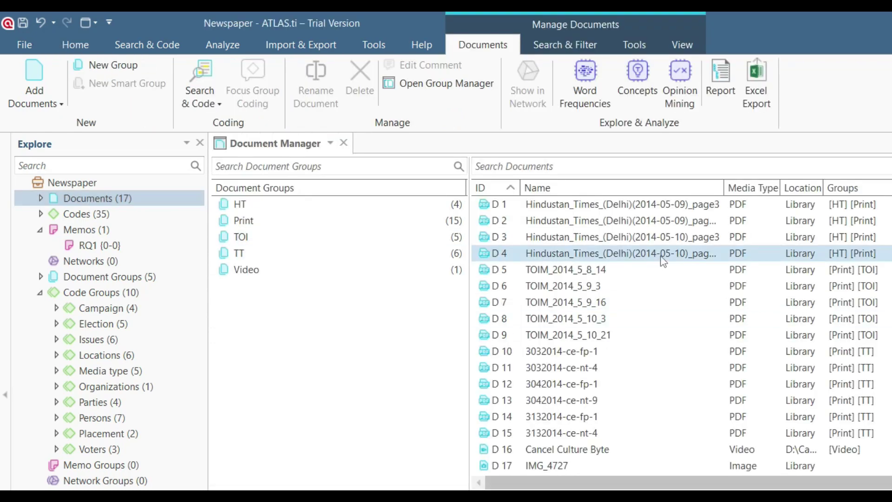
left_click(663, 263)
double_click(663, 261)
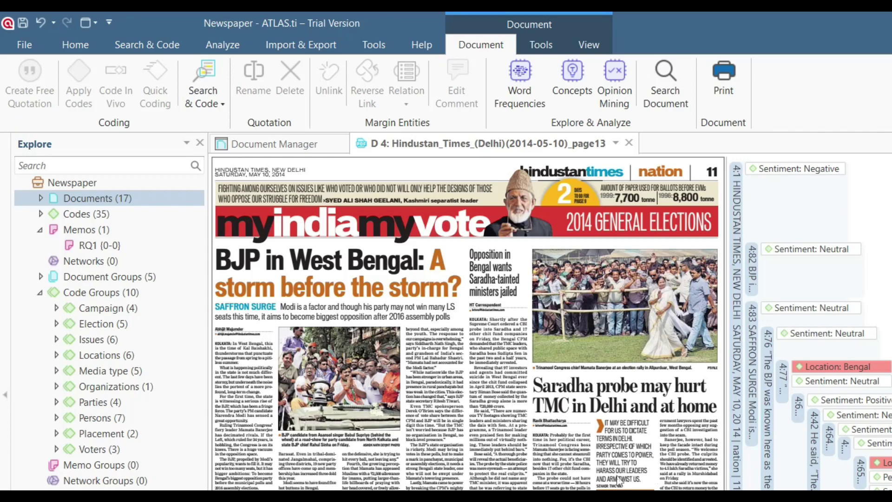
scroll(618, 482, "down", 6)
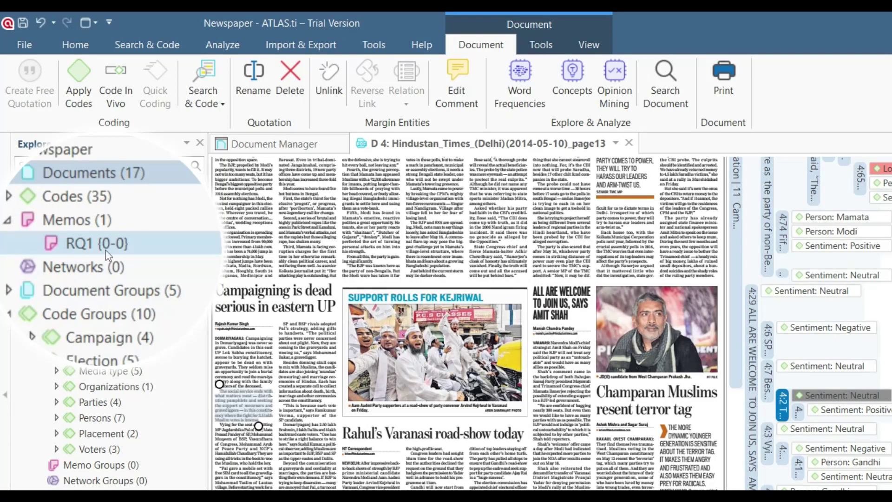
left_click_drag(89, 245, 239, 407)
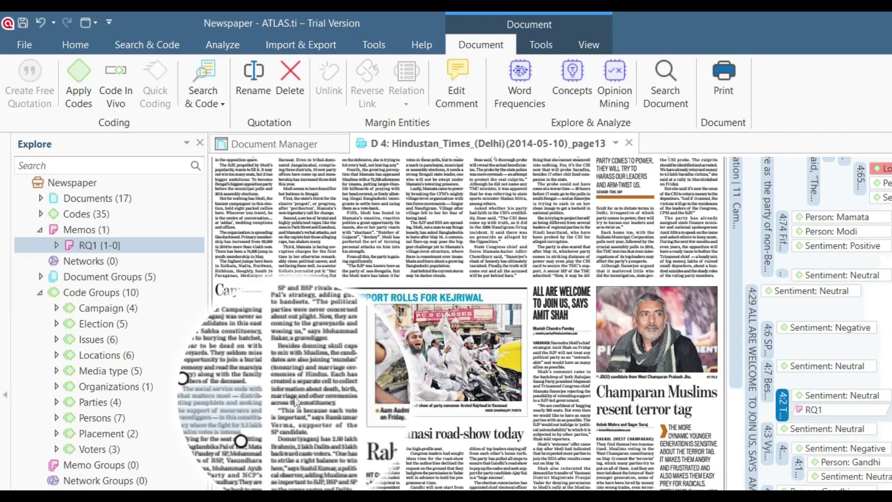
left_click(818, 409)
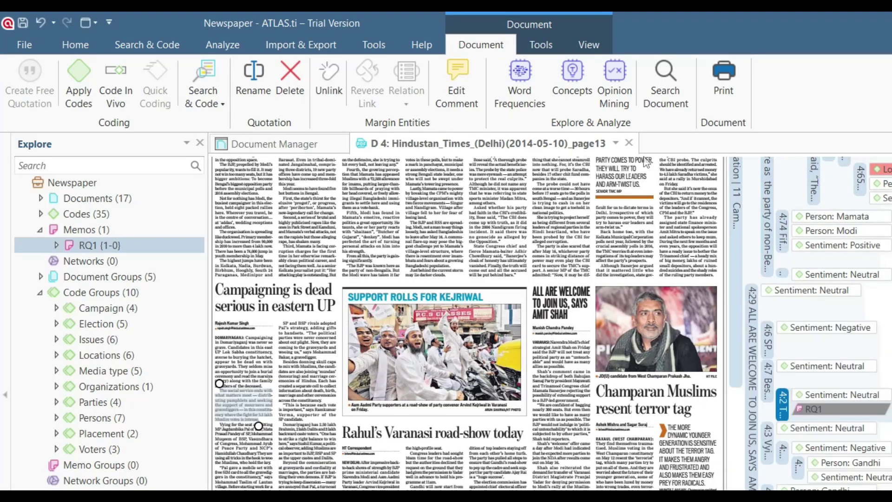
left_click(629, 142)
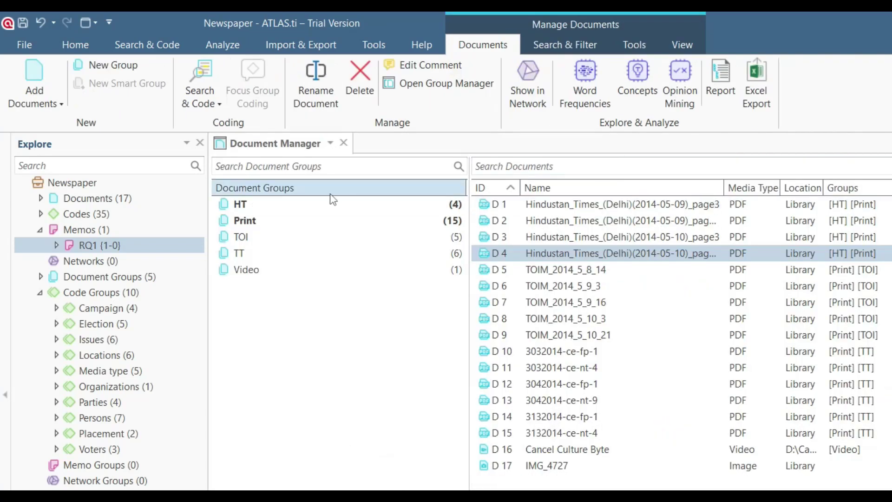
Create a second memo named 'Reearch Ideas'.
left_click(343, 143)
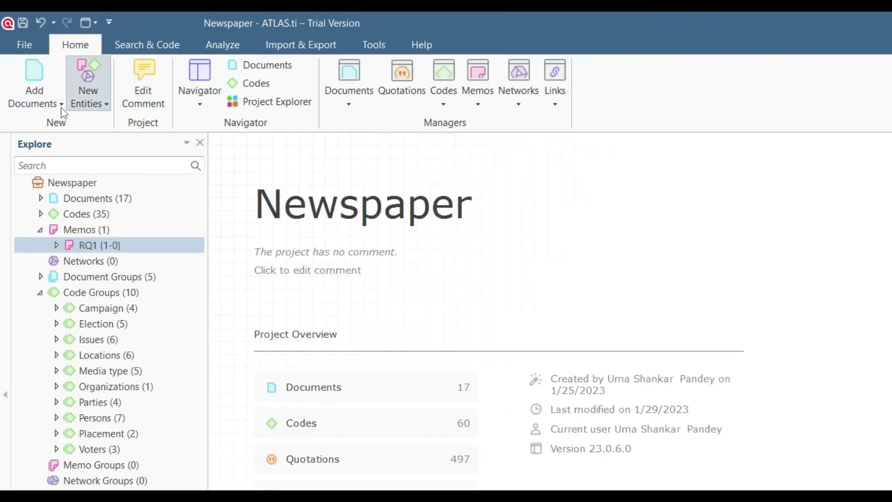
left_click(82, 93)
left_click(118, 160)
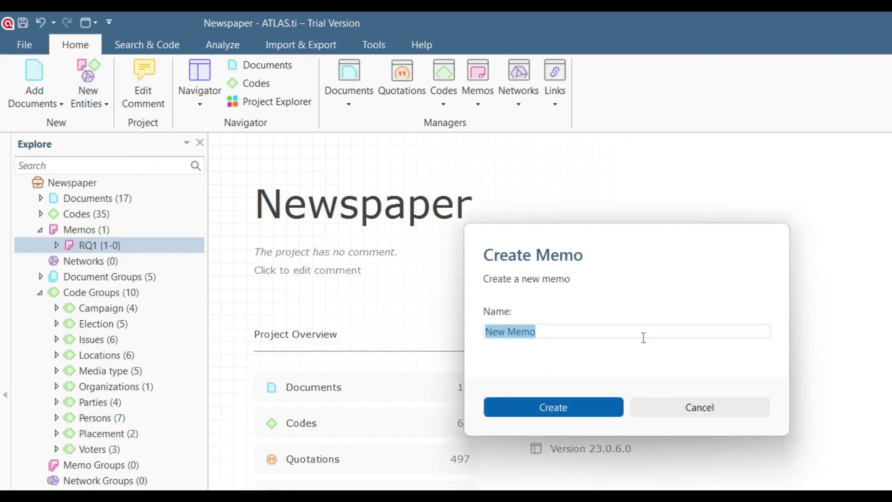
type("Re")
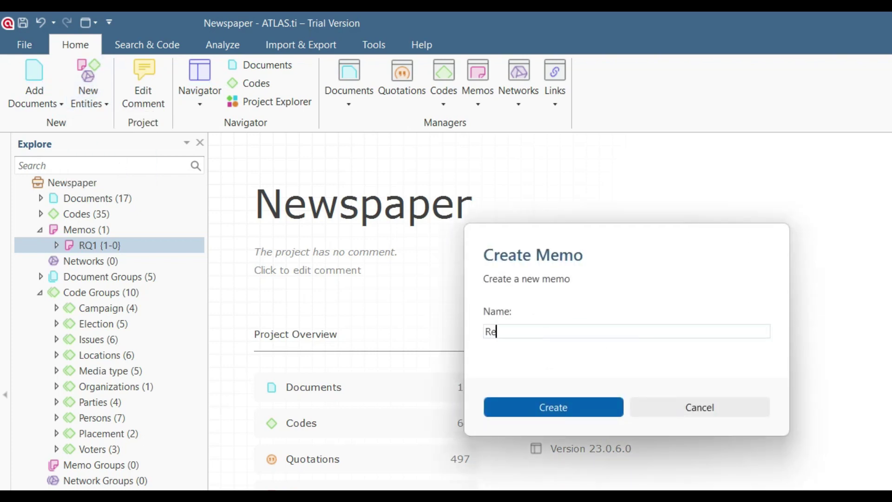
type("earch Ideas")
left_click(578, 414)
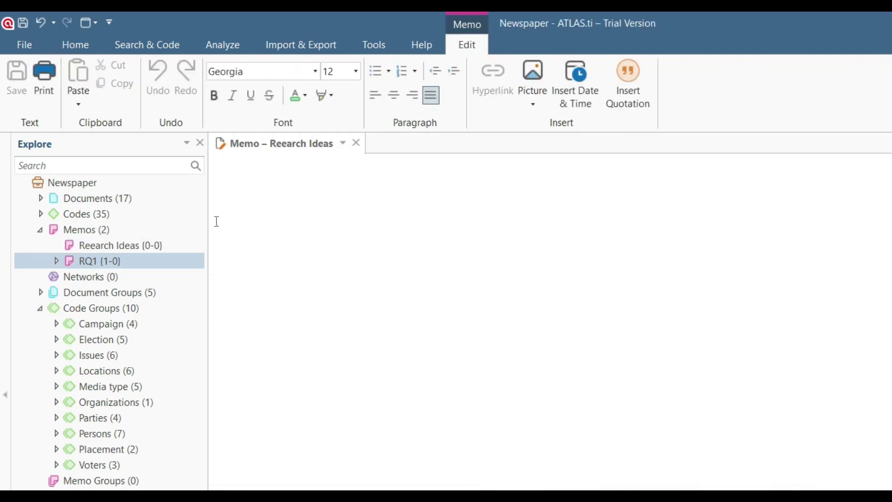
Write 'It appears more negative campaigning is in process' in the memo and save it.
key("Return")
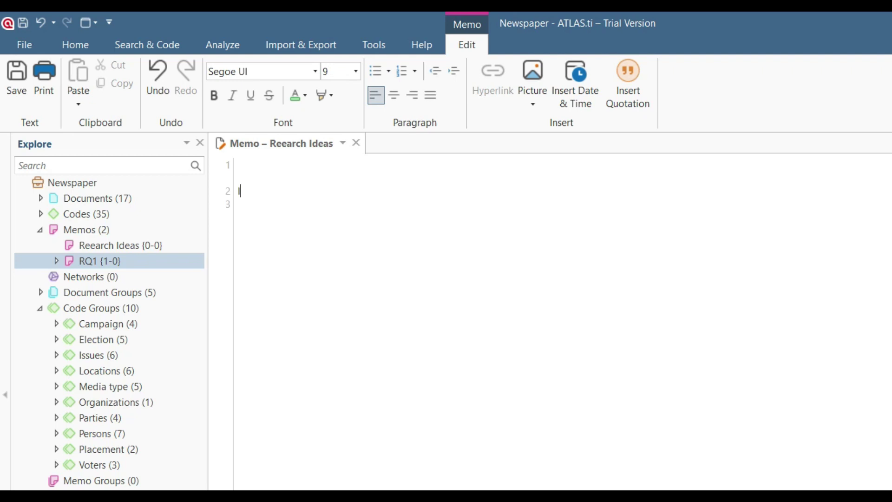
type("It appears more ne")
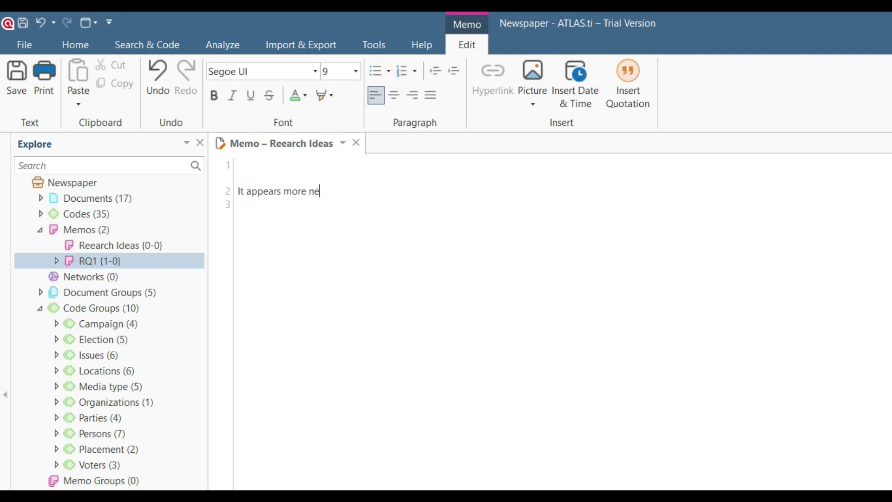
type("gative campaigning")
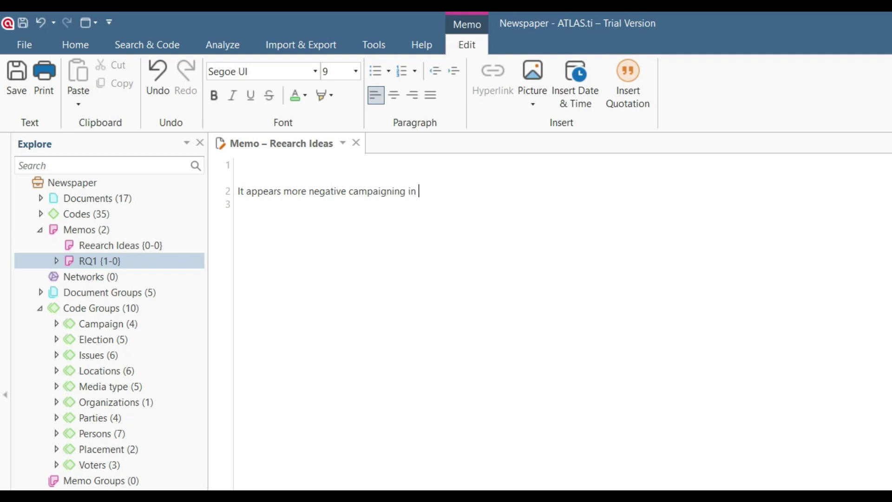
type(" is in process")
left_click(357, 144)
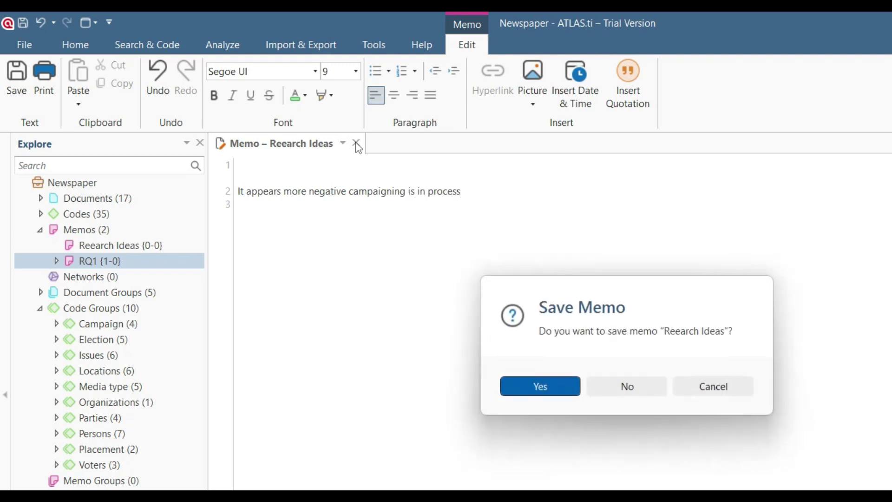
left_click(535, 396)
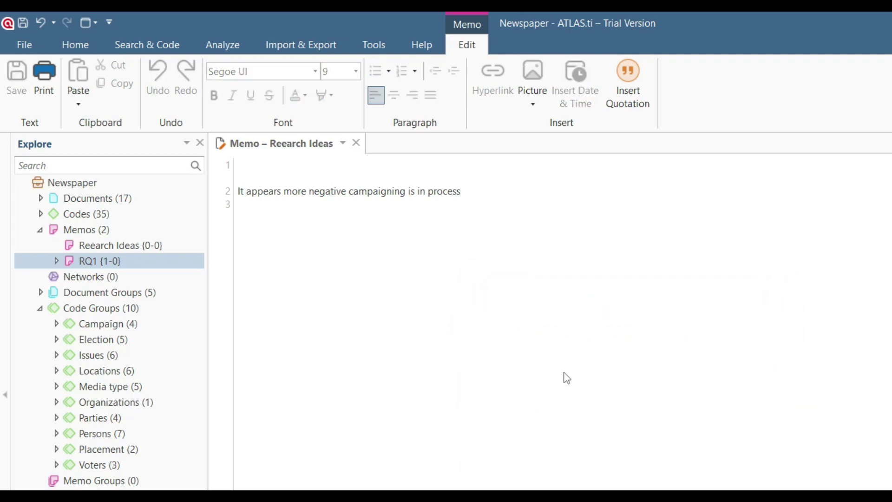
In the Memo Manager, set the RQ1 memo's type to Research Question.
left_click(478, 86)
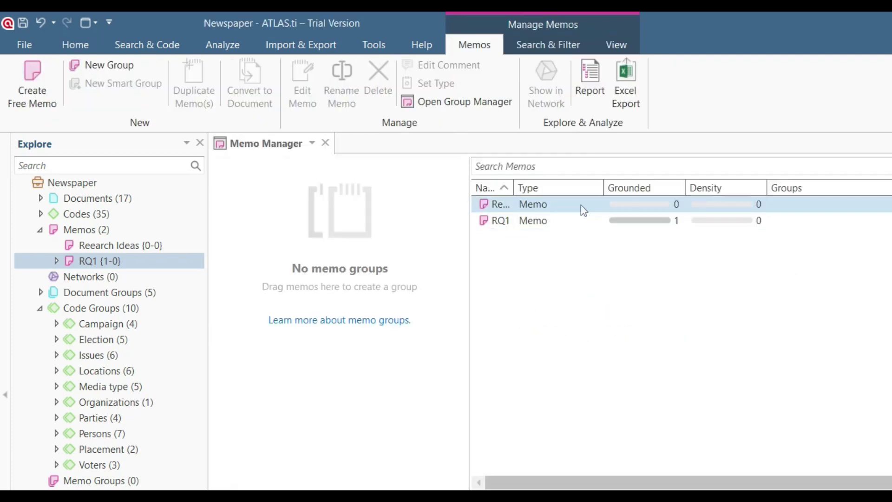
left_click(528, 208)
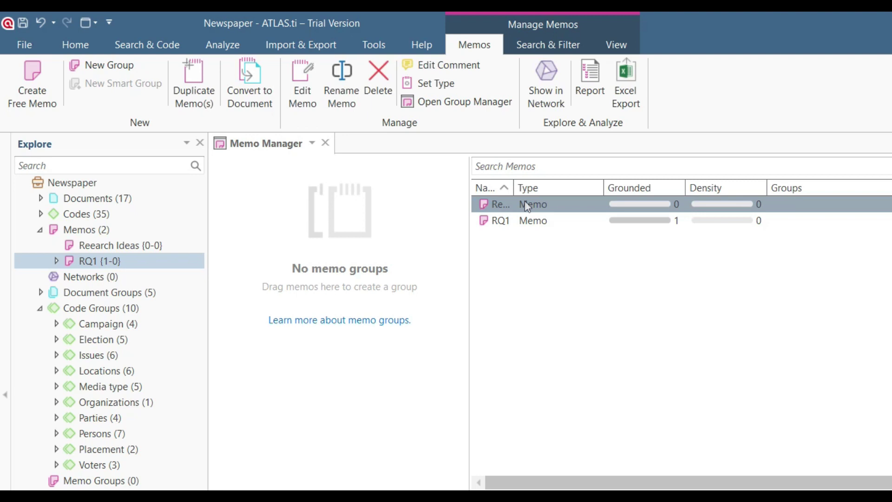
right_click(533, 220)
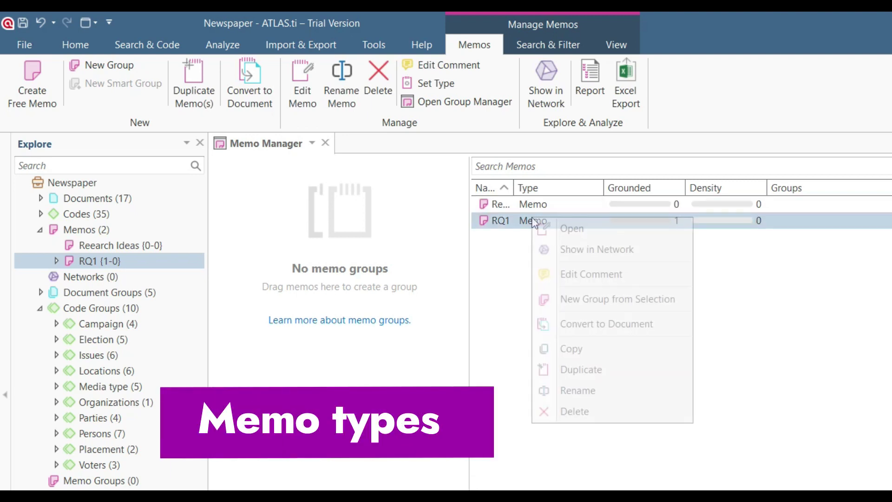
left_click(448, 85)
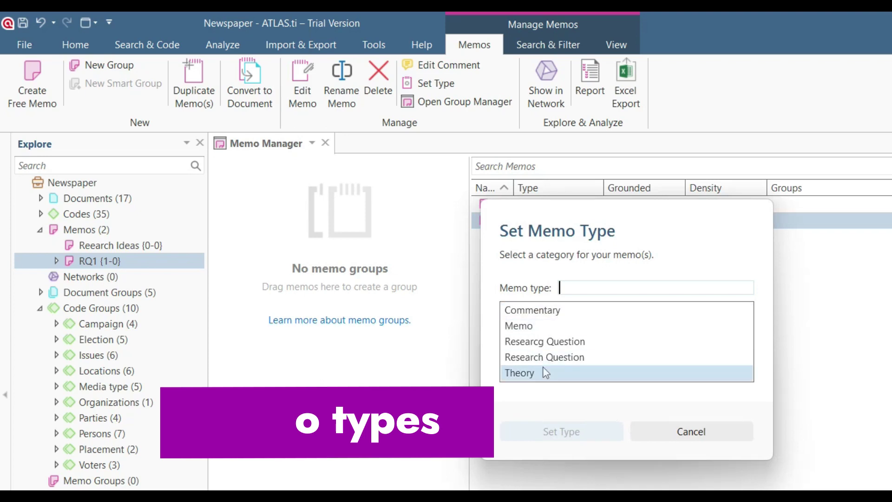
left_click(592, 357)
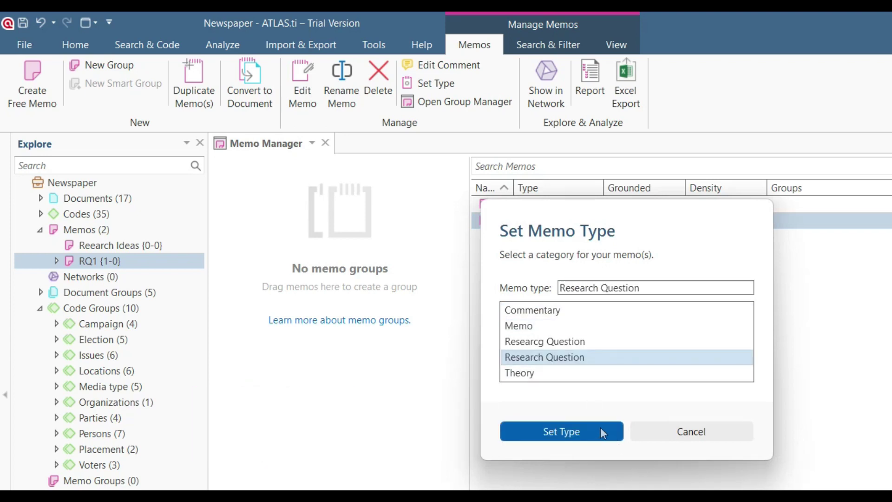
left_click(588, 427)
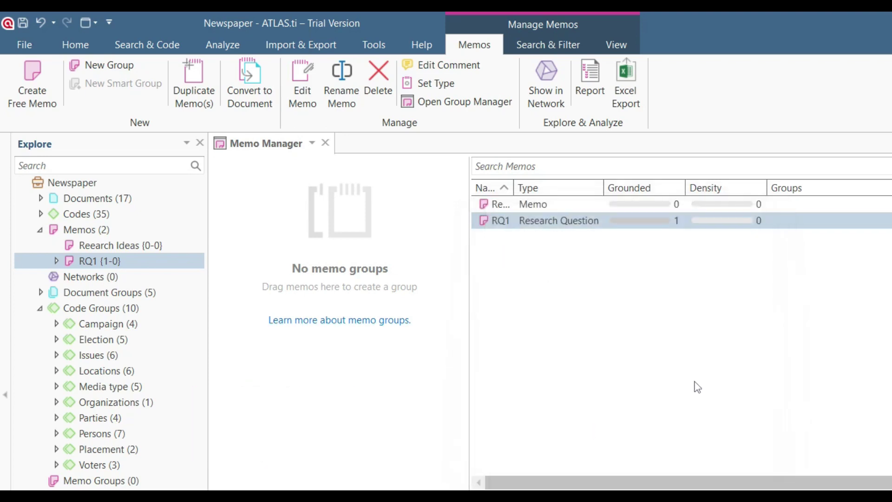
Give the Reearch Ideas memo a new type named 'Ideas'.
right_click(529, 203)
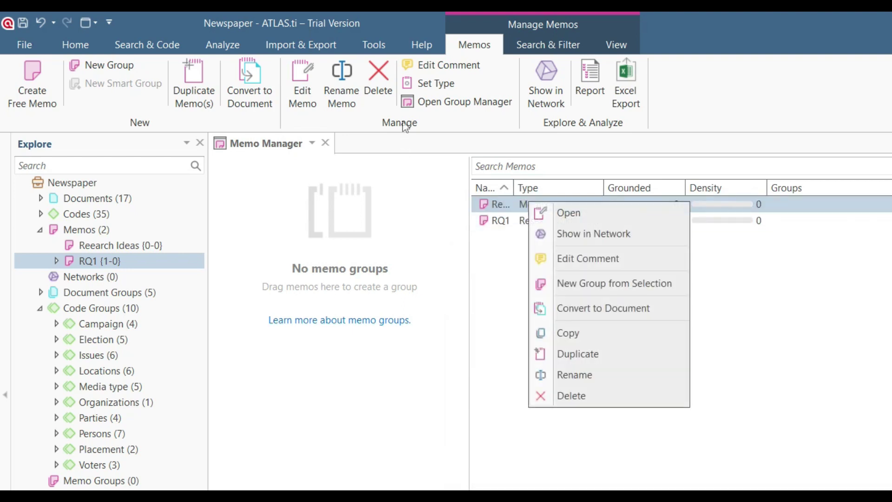
left_click(418, 88)
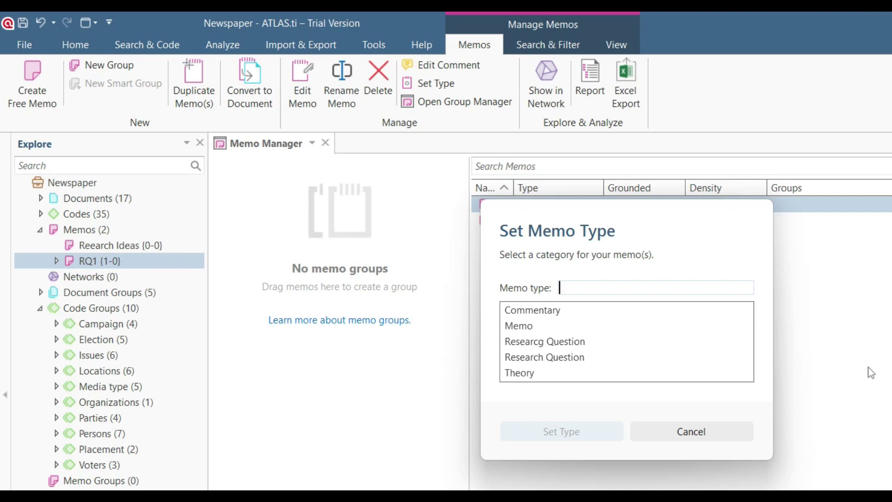
type("Ideas")
left_click(588, 435)
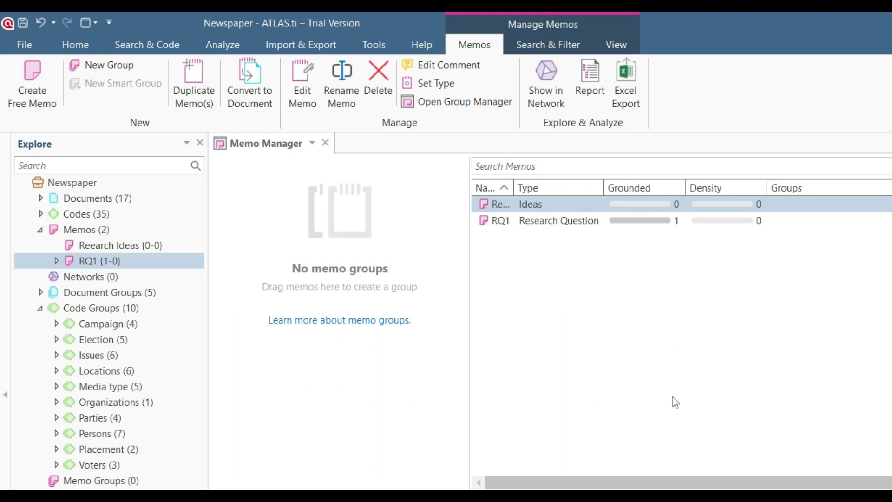
Insert quotation 5:1 under Answers in the RQ1 memo and save it.
double_click(523, 222)
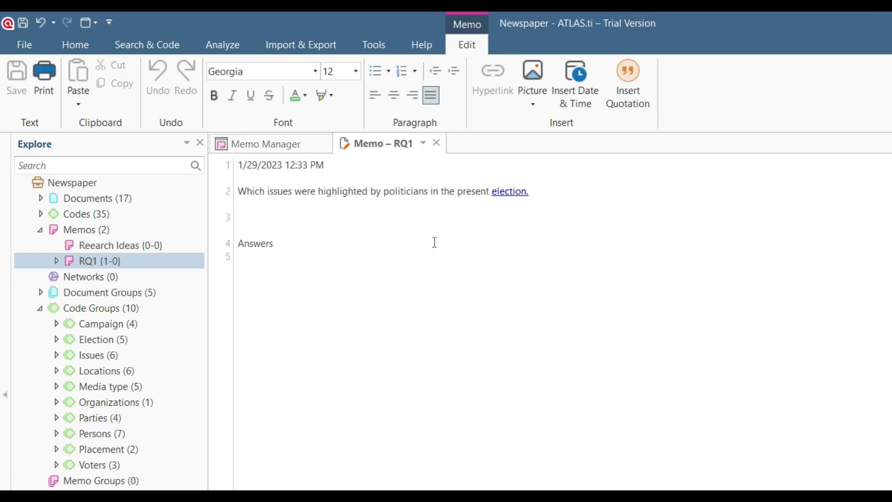
left_click(628, 99)
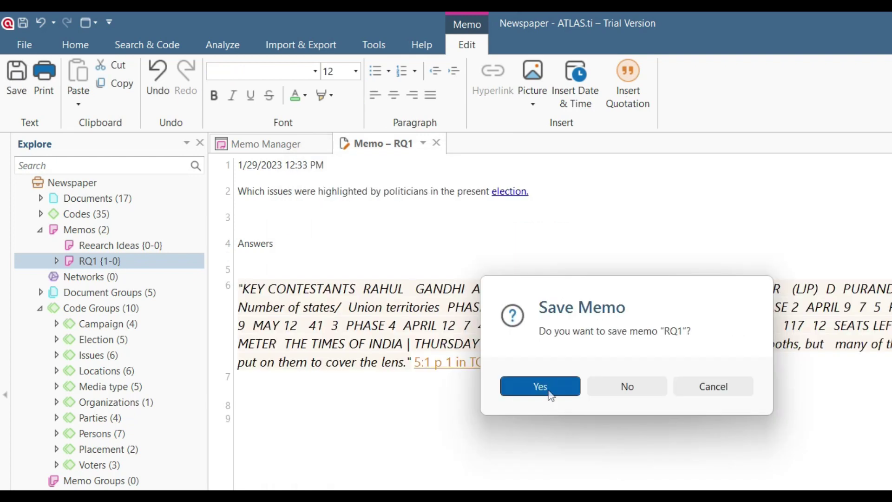
left_click(553, 402)
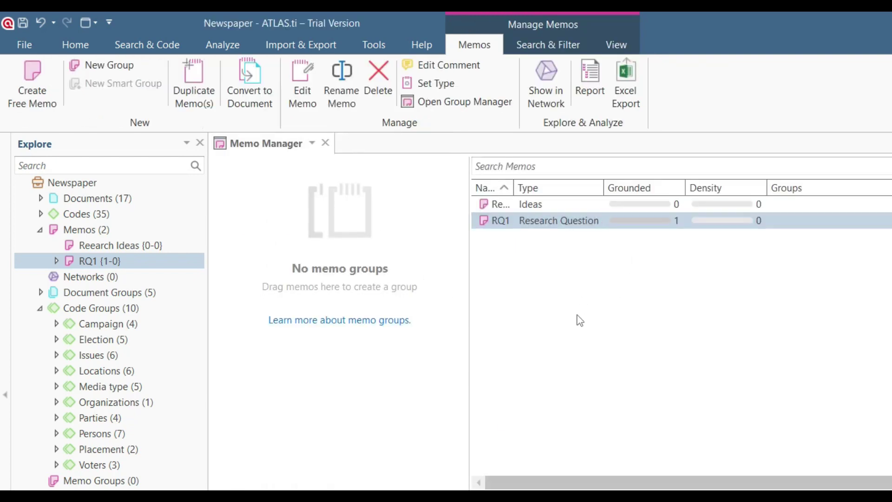
Generate a Memo Report covering all 2 memos, scroll through it, and close it.
left_click(589, 81)
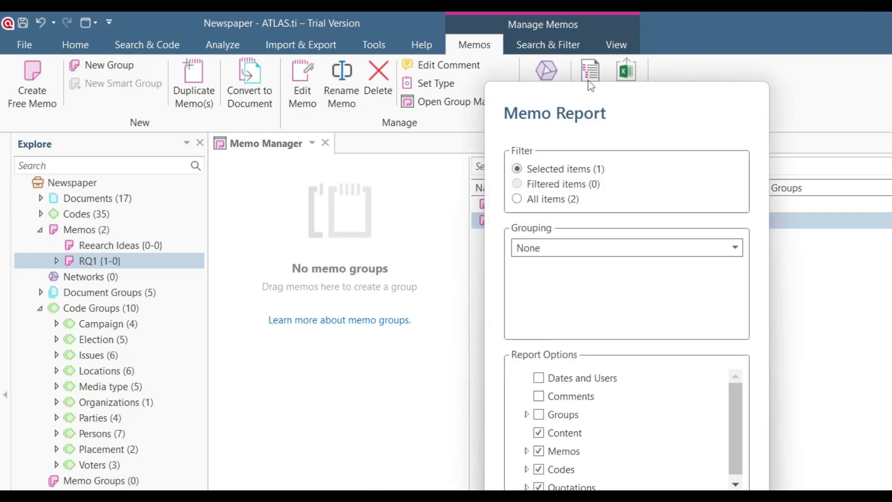
left_click(517, 199)
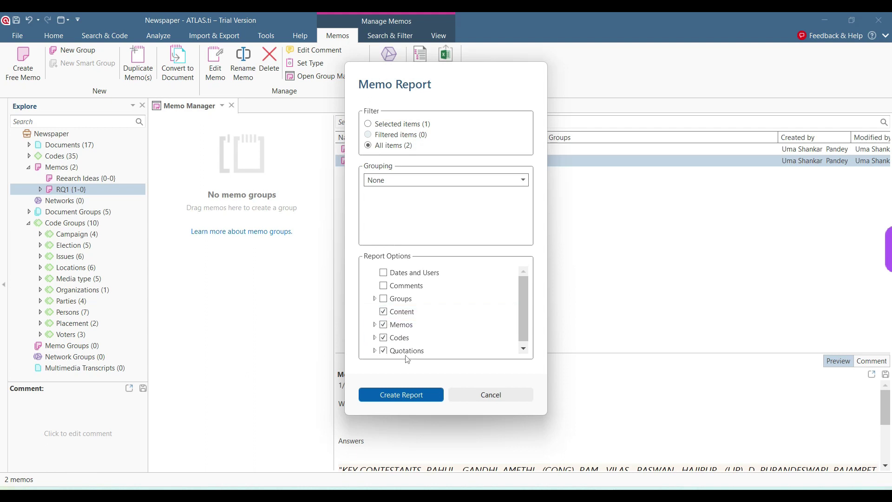
scroll(408, 349, "down", 1)
left_click(412, 396)
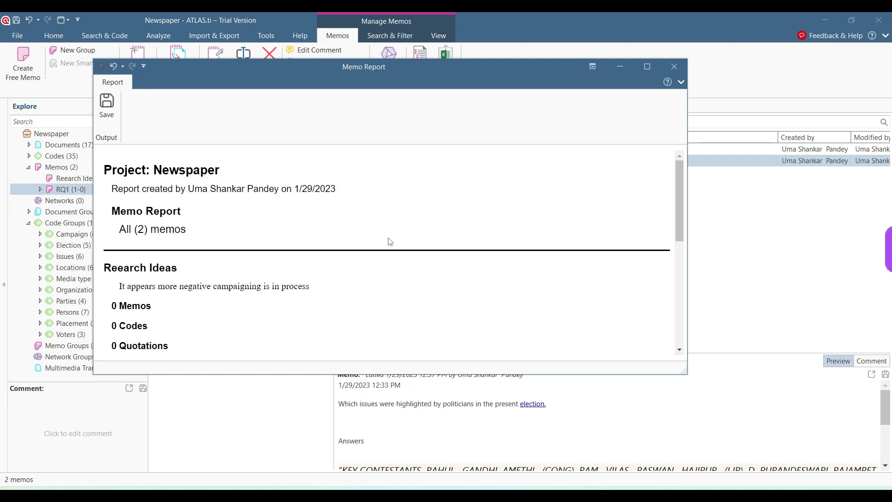
scroll(382, 224, "down", 5)
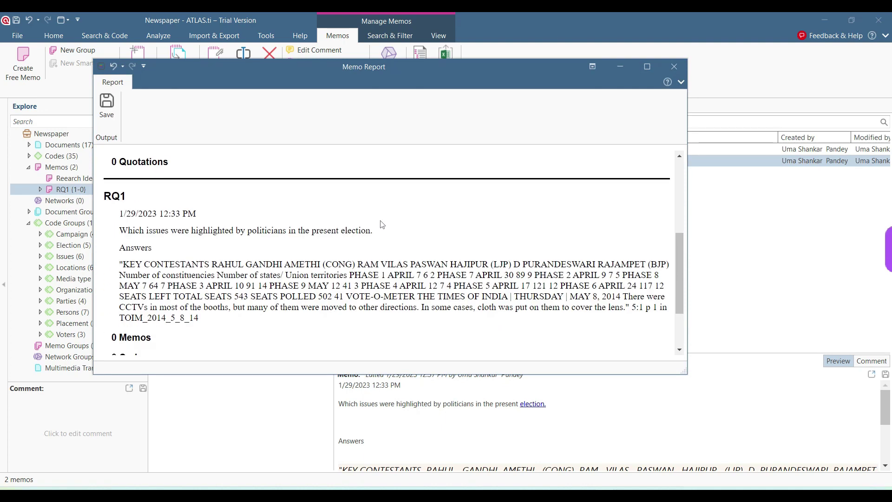
scroll(381, 225, "up", 5)
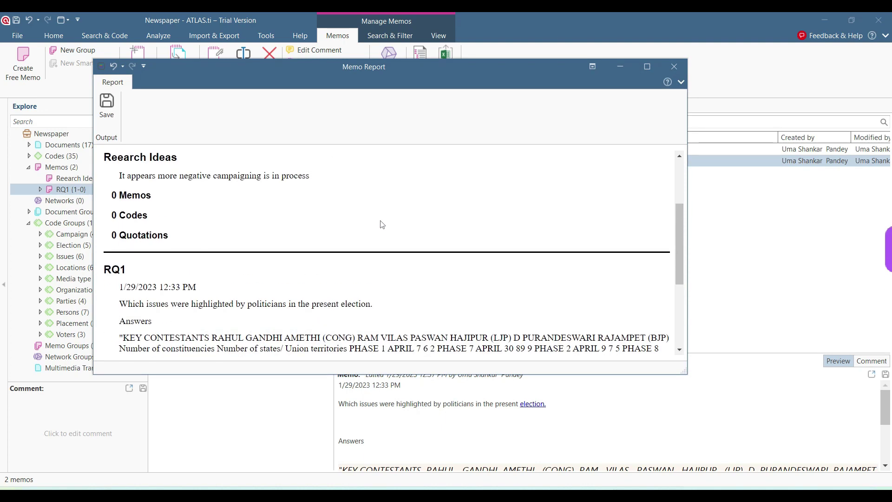
key("alt+F4")
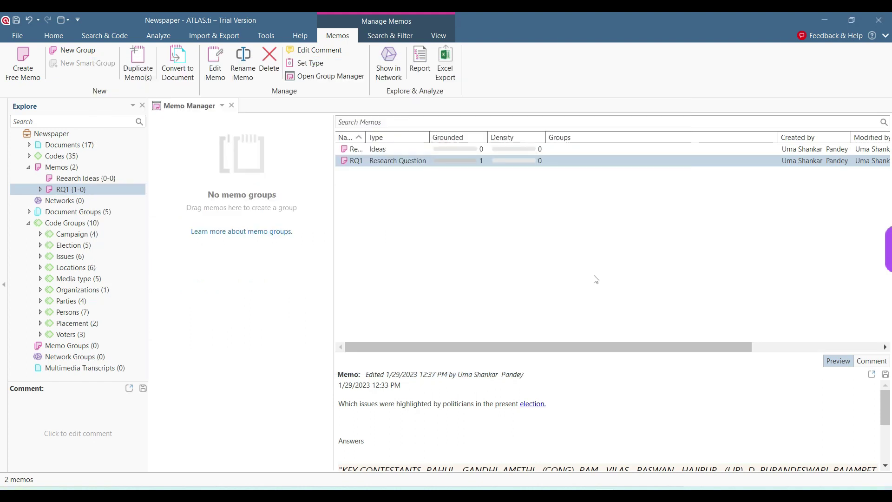
Drag the RQ1 memo onto the Sentiment: Neutral code and list its 239 quotations.
left_click(232, 105)
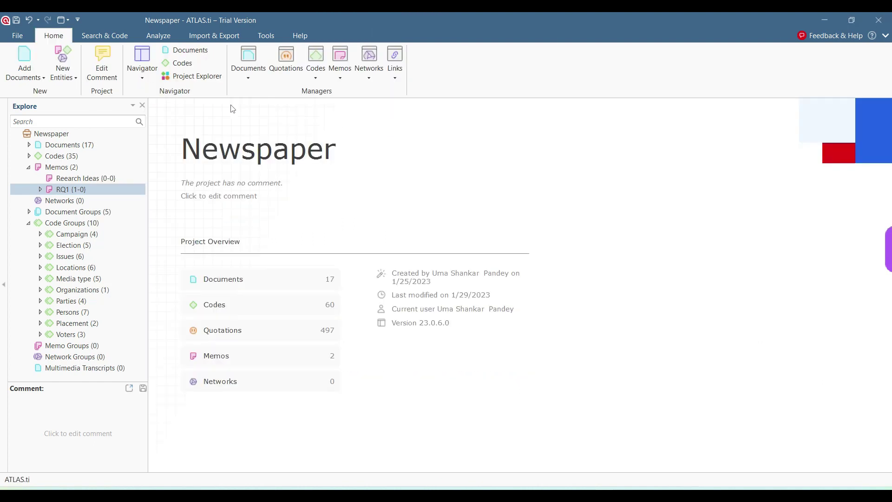
left_click(60, 237)
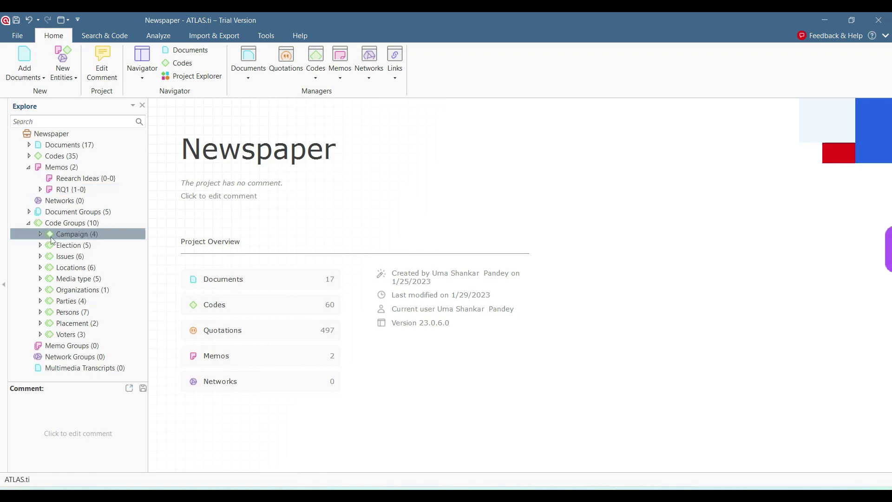
double_click(64, 238)
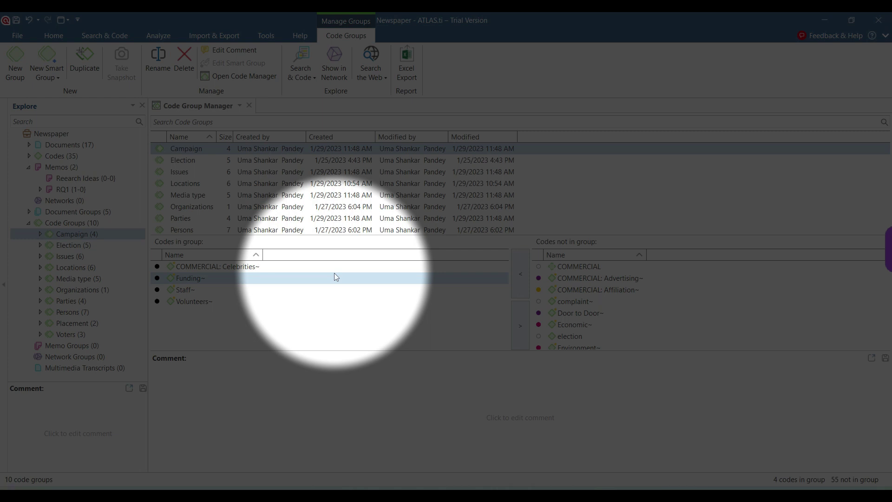
left_click_drag(69, 192, 205, 136)
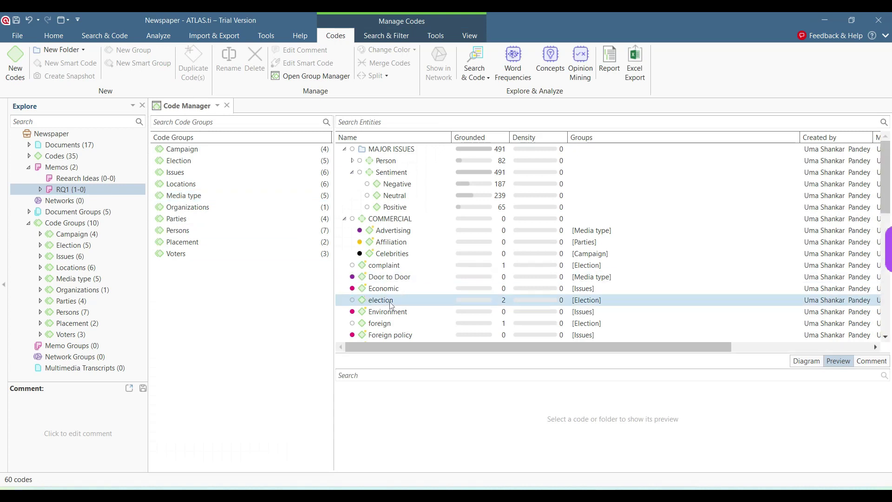
left_click_drag(63, 191, 391, 195)
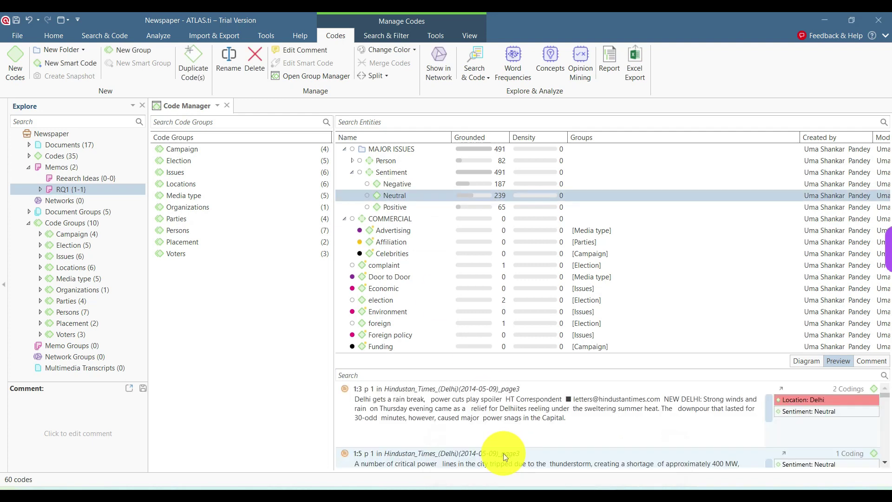
double_click(388, 196)
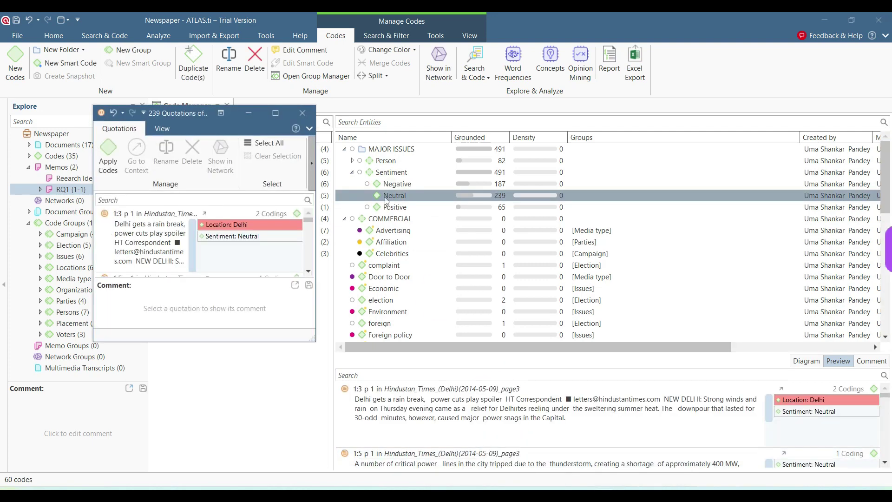